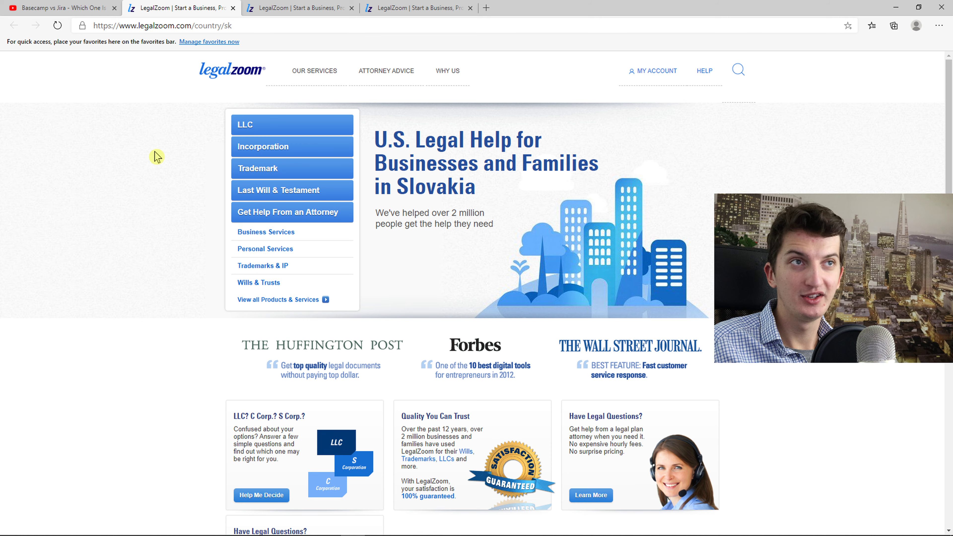
Step: Open the LLC formation page and check the availability of the business name StonesCompany
left_click(269, 127)
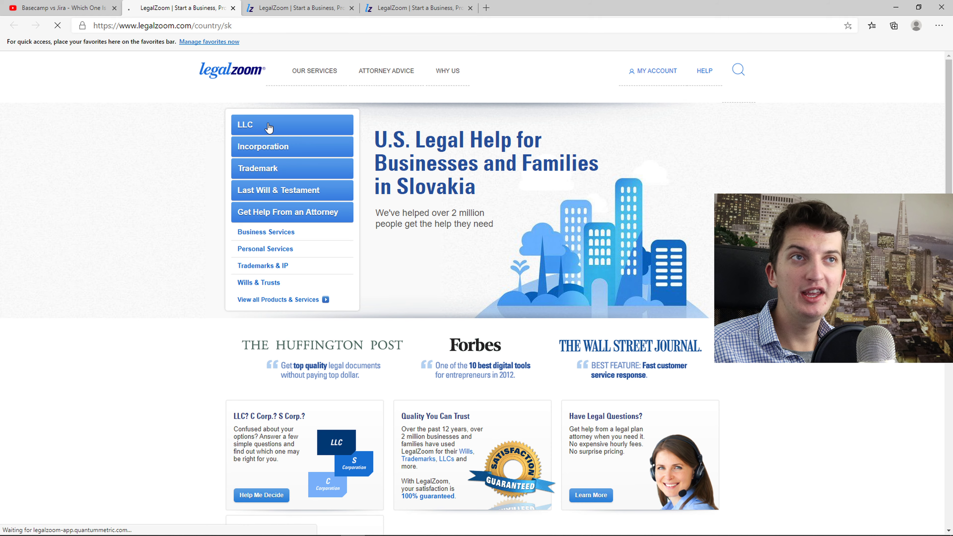
left_click(428, 264)
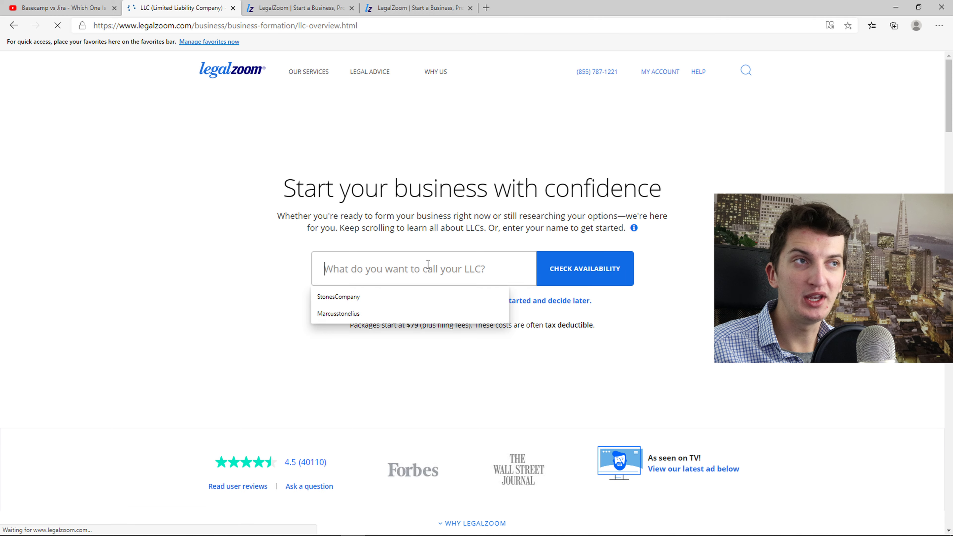
left_click(357, 297)
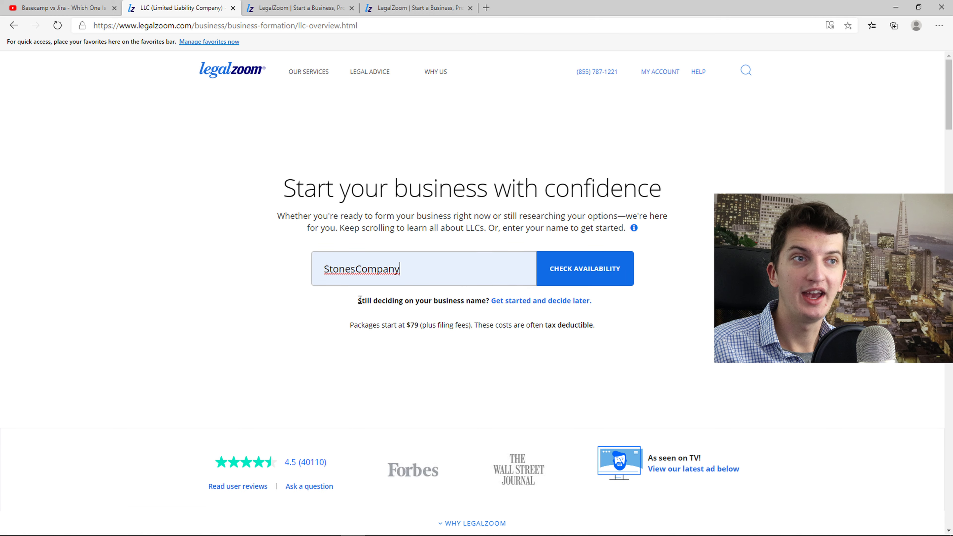
left_click(547, 280)
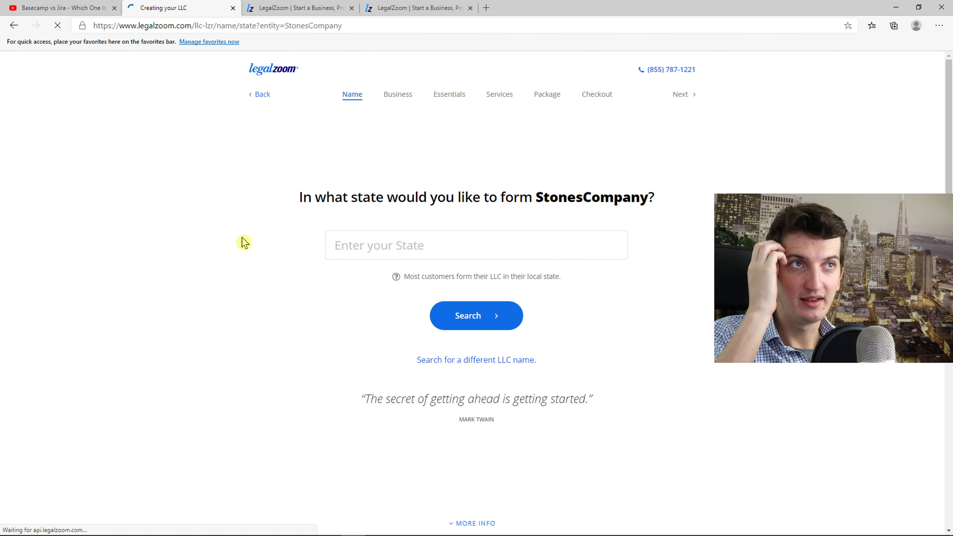
Step: Set California as the state for forming StonesCompany and run the name search
left_click(359, 239)
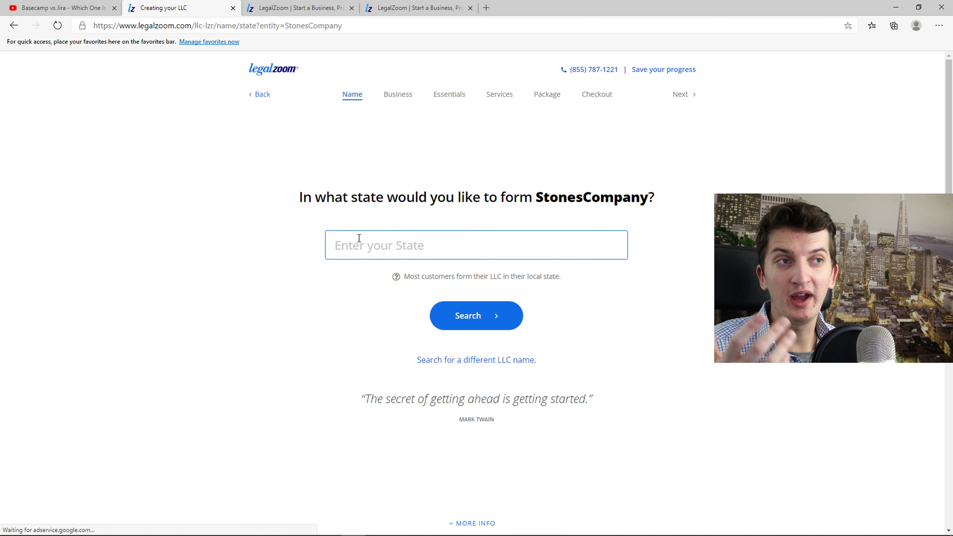
type("Cali")
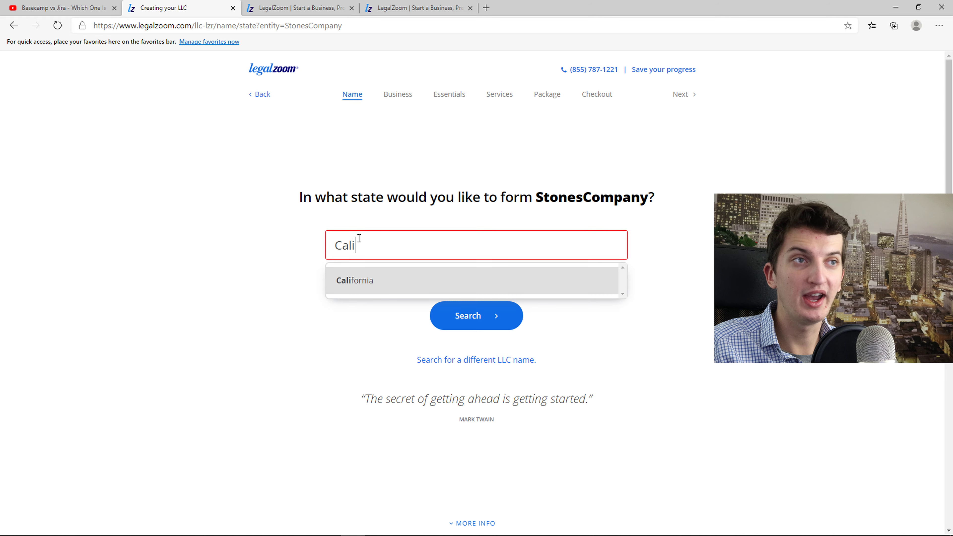
left_click(361, 295)
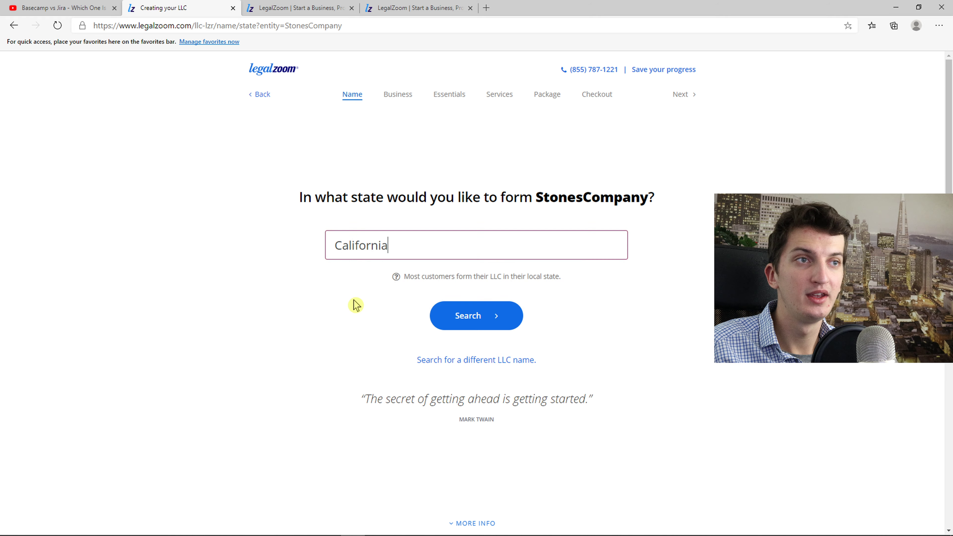
left_click(472, 323)
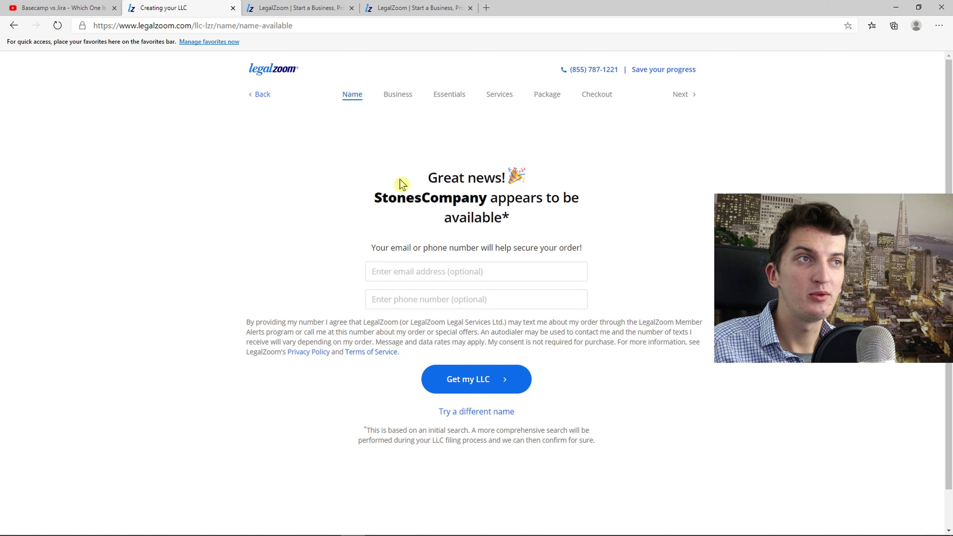
Step: Fill in the contact's email address for the order and proceed with getting the LLC
left_click_drag(365, 197, 571, 226)
left_click(429, 208)
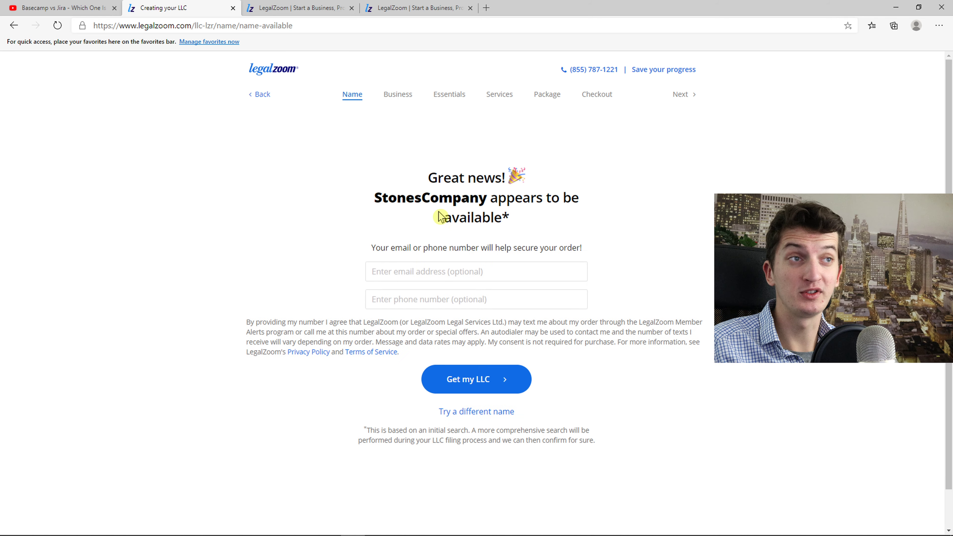
left_click(481, 272)
key("Down")
key("Return")
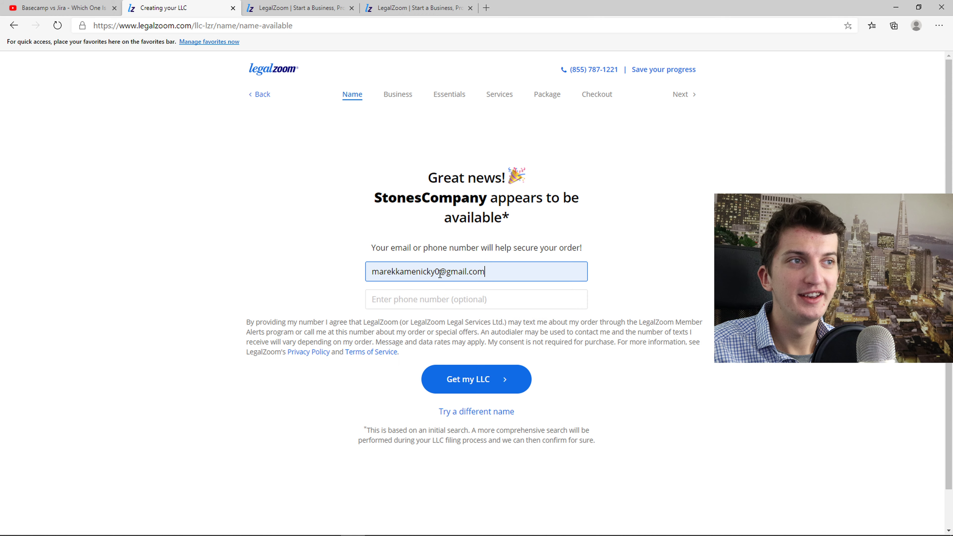
left_click(440, 272)
type("0")
left_click(491, 382)
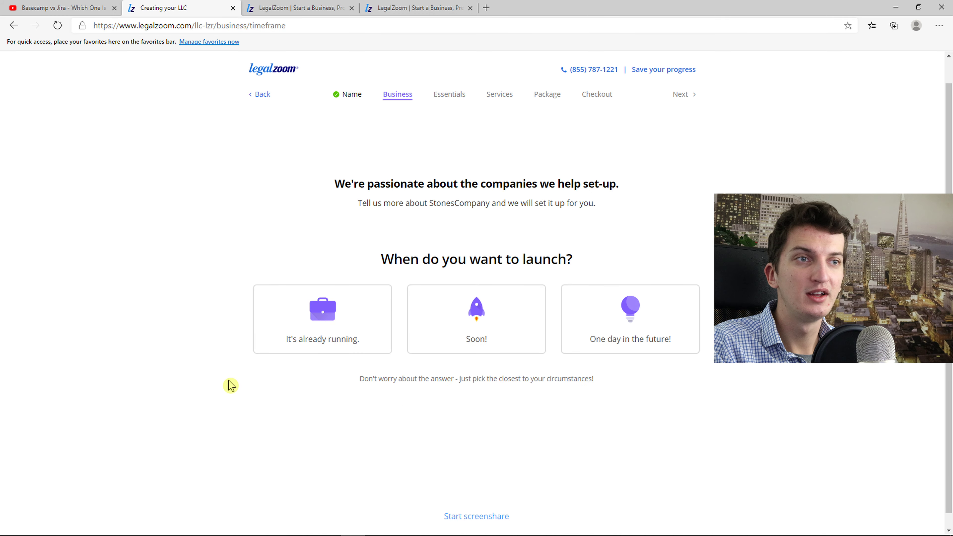
Step: Set the launch time to Soon and answer Yes to StonesCompany being the first LLC
left_click_drag(377, 287, 611, 287)
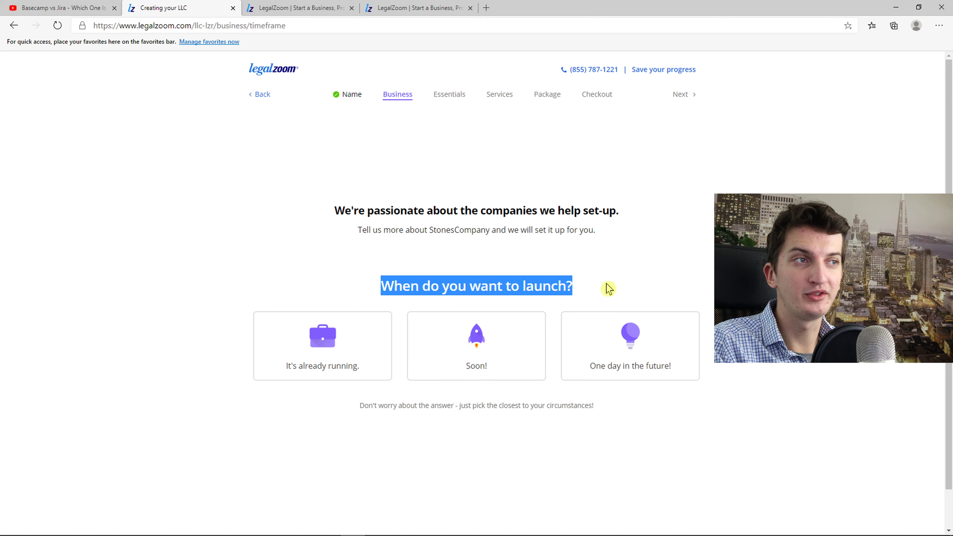
left_click(476, 356)
left_click_drag(297, 234, 667, 244)
left_click_drag(166, 334, 402, 362)
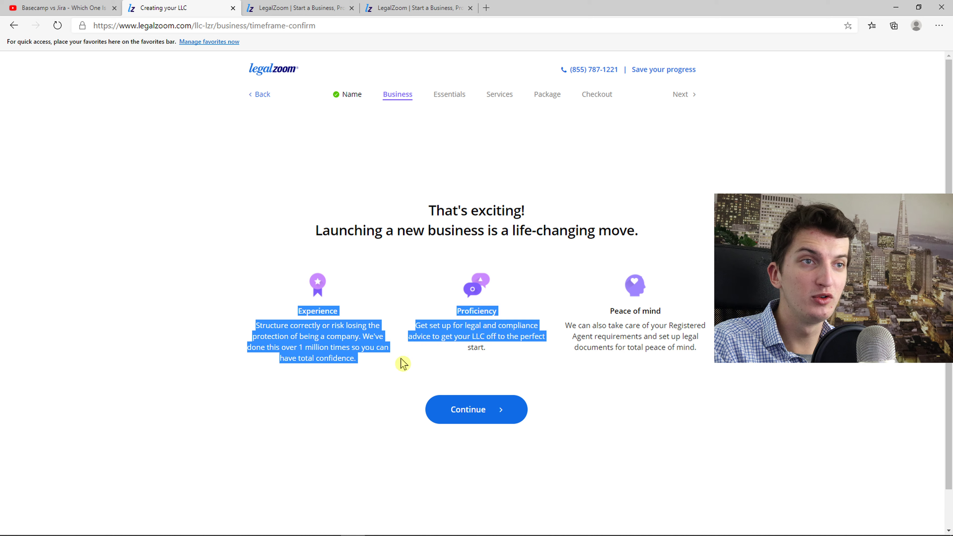
left_click(351, 320)
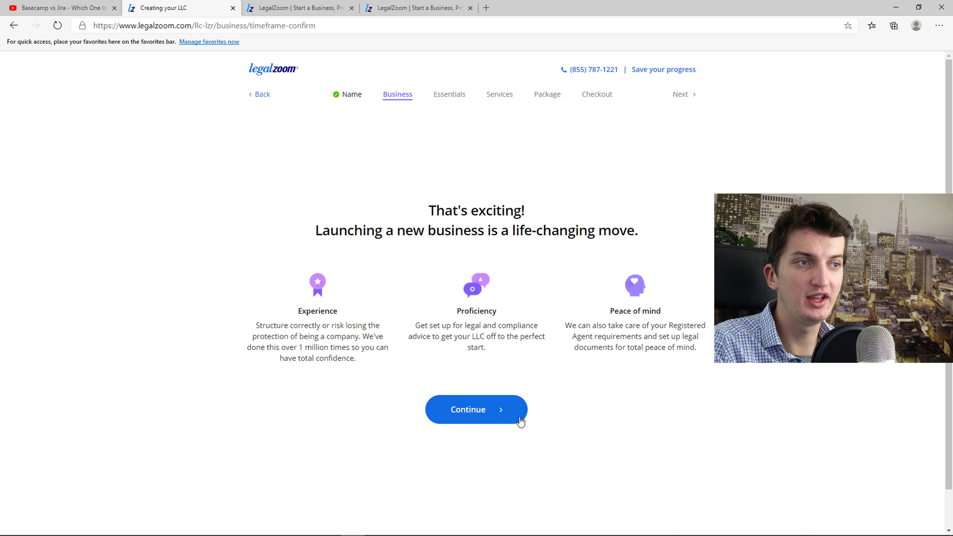
left_click(489, 411)
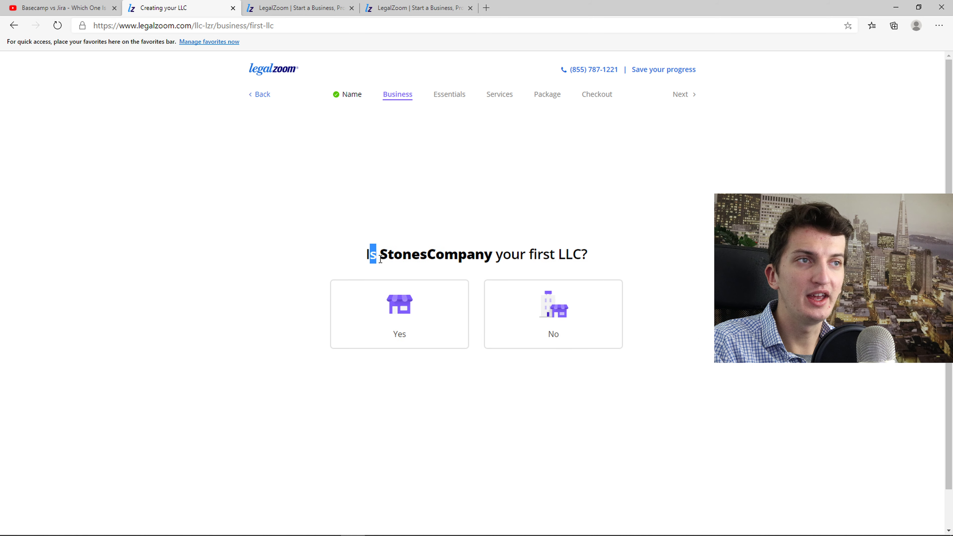
left_click_drag(381, 260, 627, 258)
left_click(404, 334)
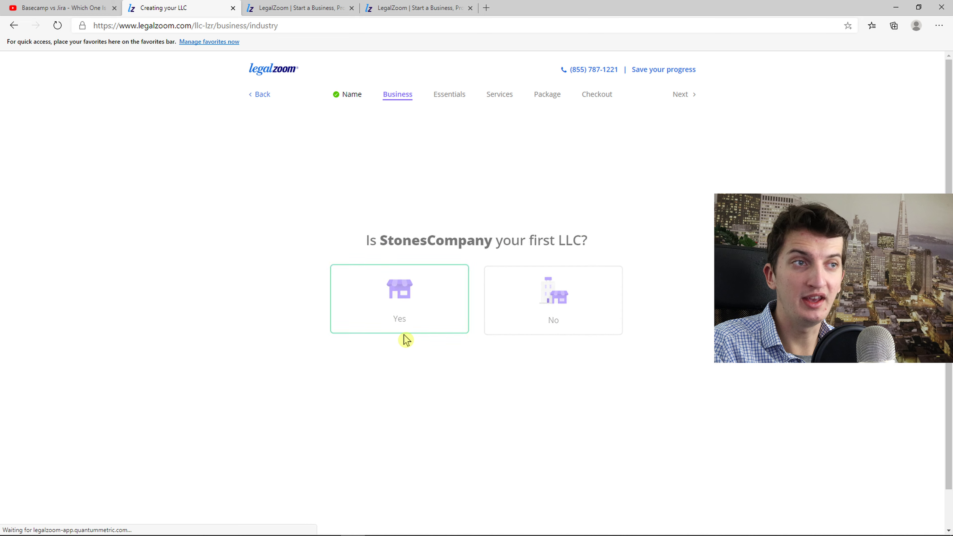
Step: Enter ecommerce as StonesCompany's business activity and answer No to having employees in the first year
left_click_drag(307, 197, 322, 200)
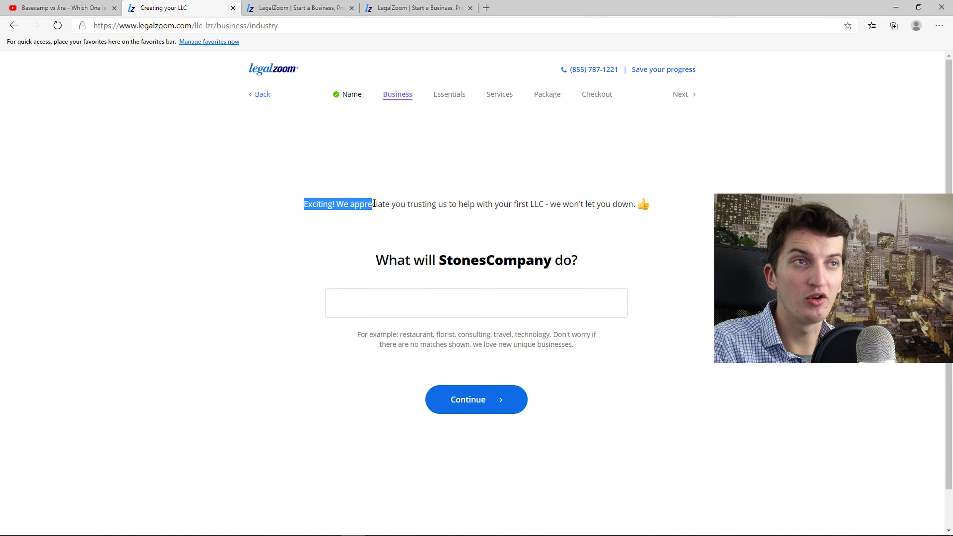
left_click(364, 282)
left_click(510, 312)
type("ecomme")
left_click(500, 337)
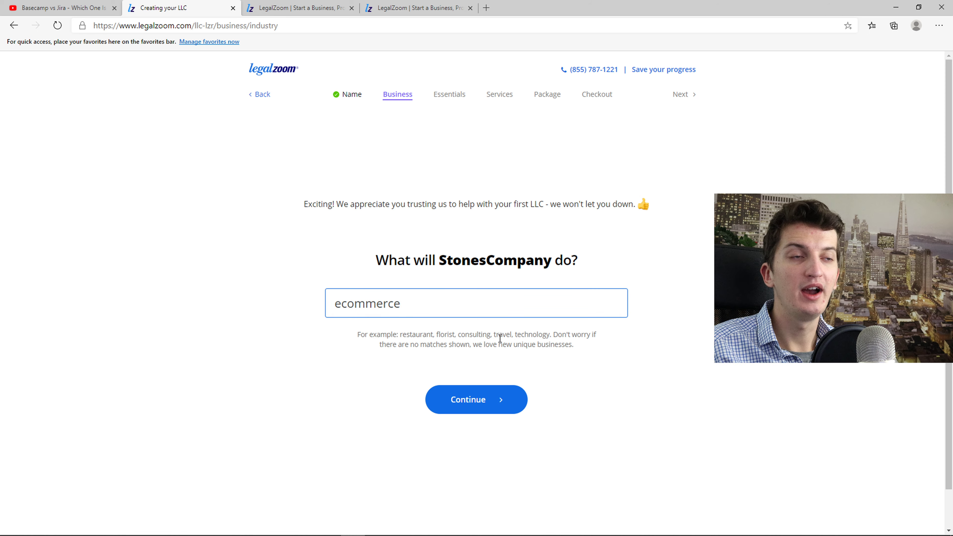
left_click_drag(597, 336, 278, 284)
left_click_drag(372, 260, 640, 336)
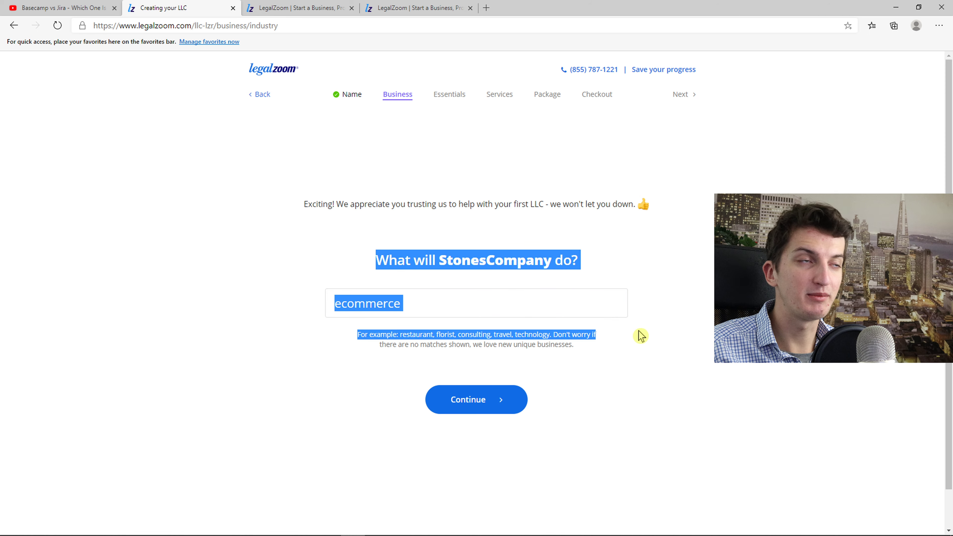
left_click(640, 335)
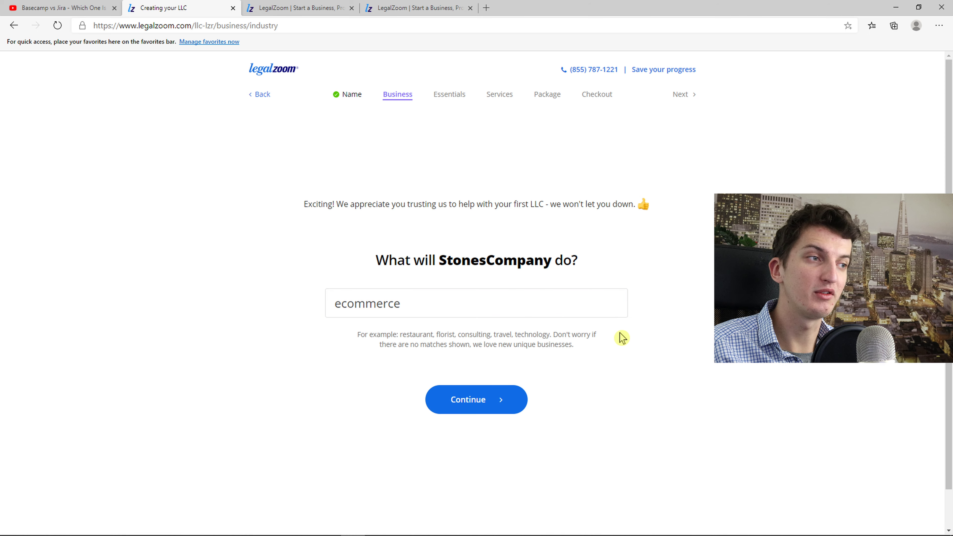
left_click(503, 401)
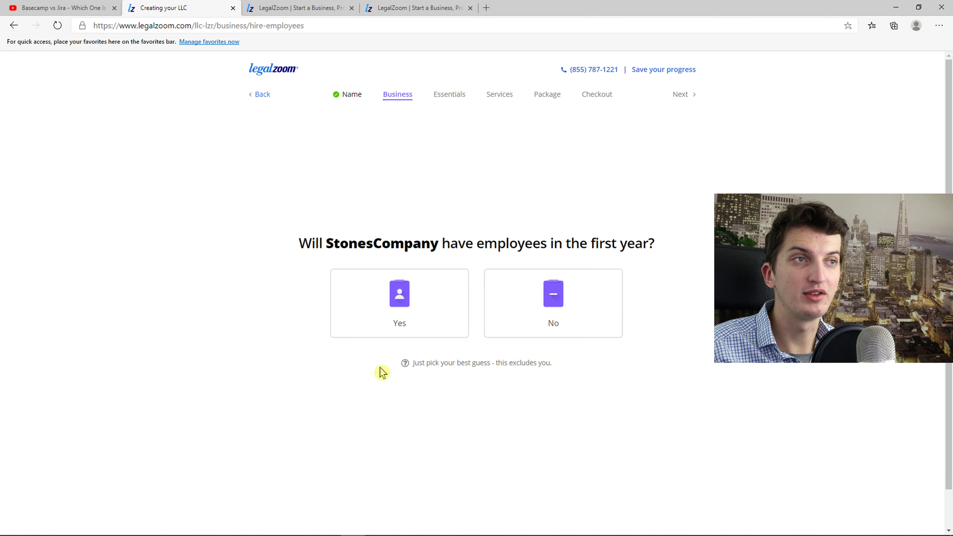
left_click_drag(304, 259, 666, 265)
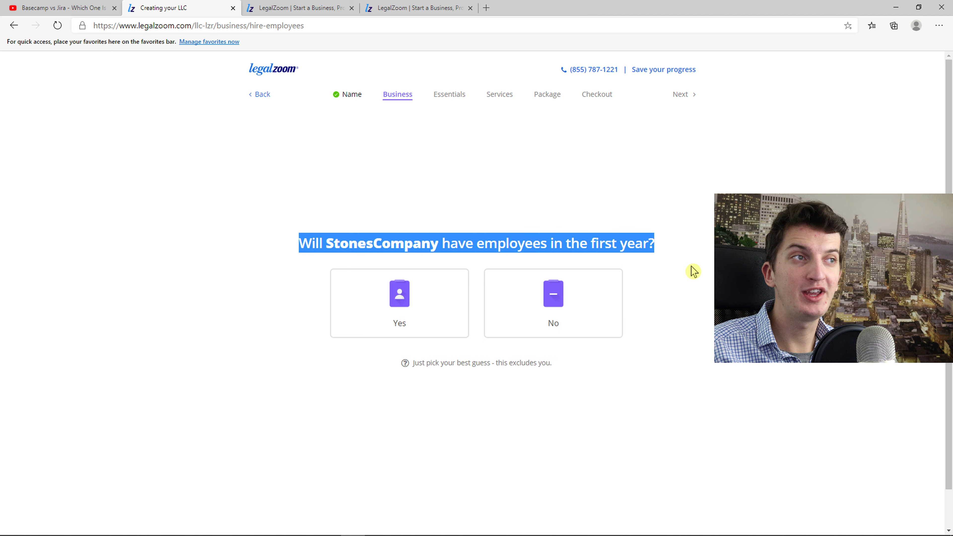
left_click(554, 303)
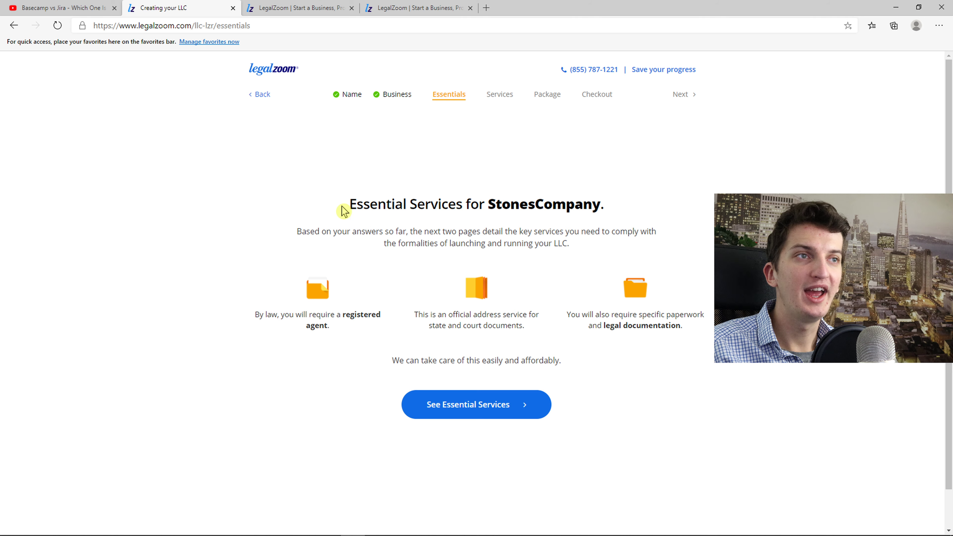
Step: Read the essential services overview for StonesCompany and proceed to the essential services
left_click_drag(349, 204, 639, 213)
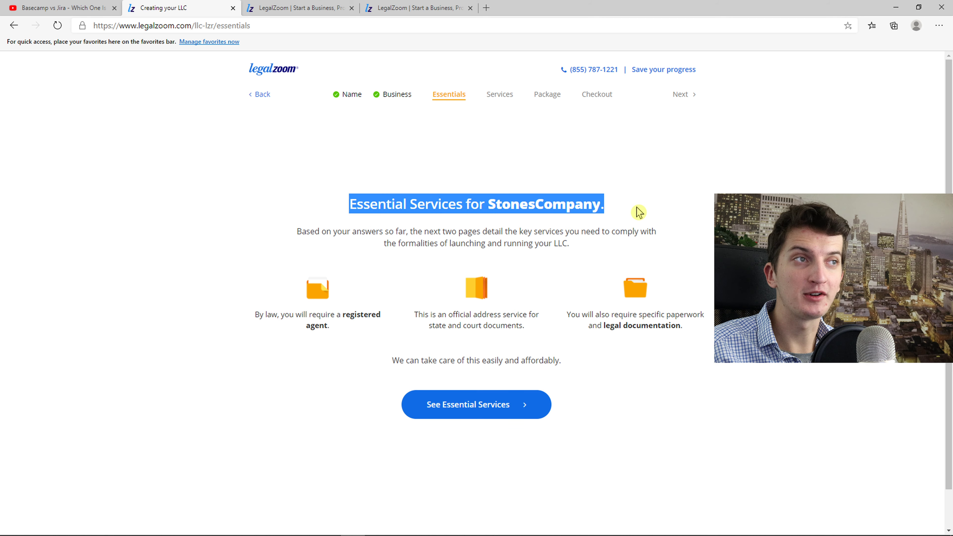
left_click_drag(255, 314, 342, 328)
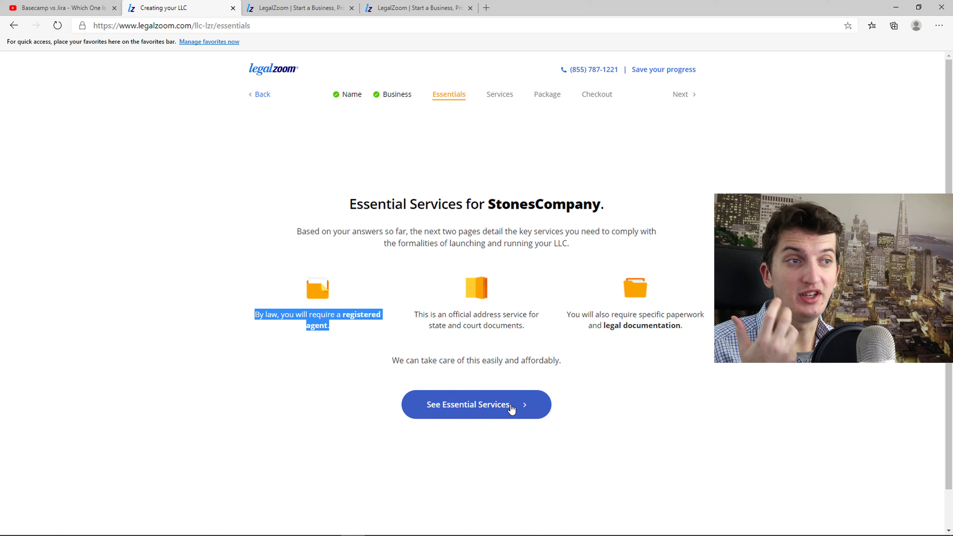
left_click_drag(662, 326, 553, 311)
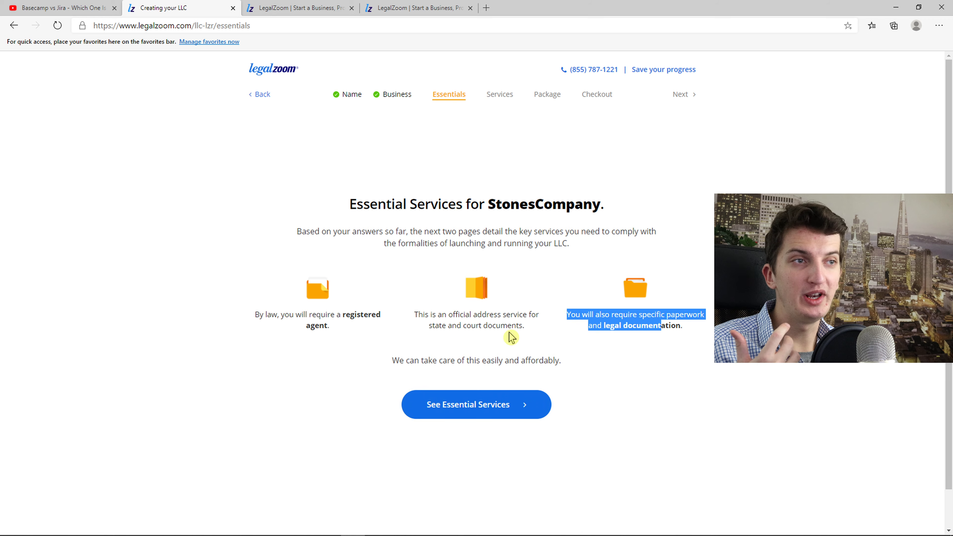
left_click(499, 419)
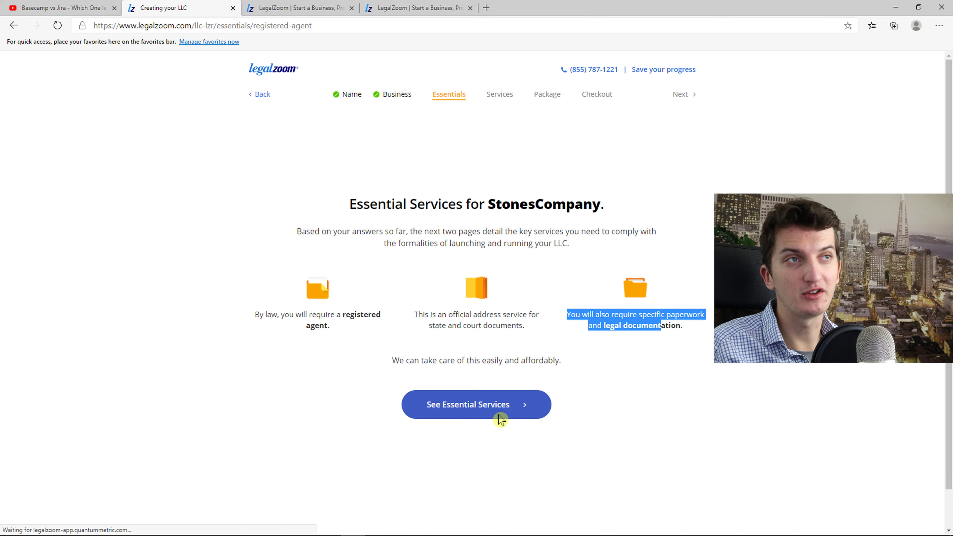
Step: Review the Registered Agent service's requirements and pricing, and continue with LegalZoom as the registered agent
left_click_drag(608, 148, 459, 146)
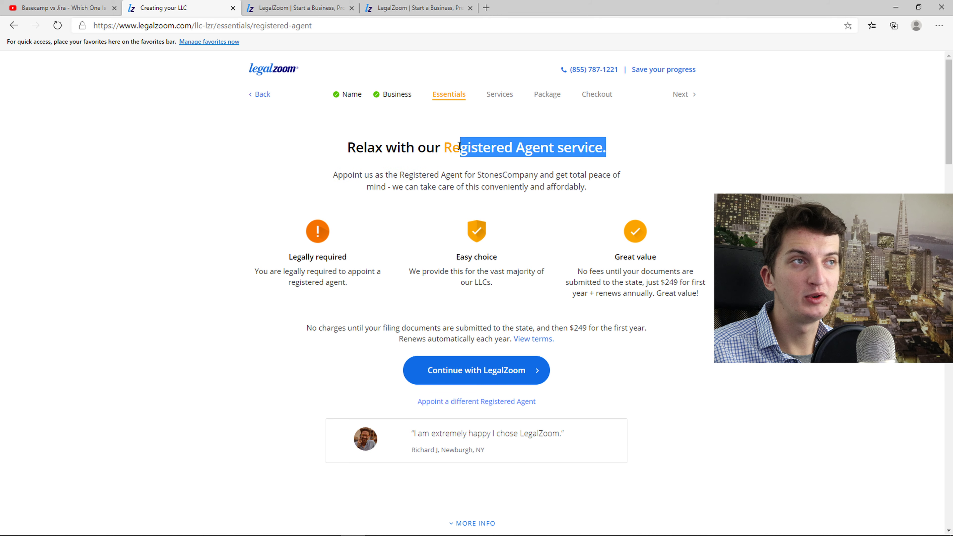
left_click_drag(288, 258, 366, 280)
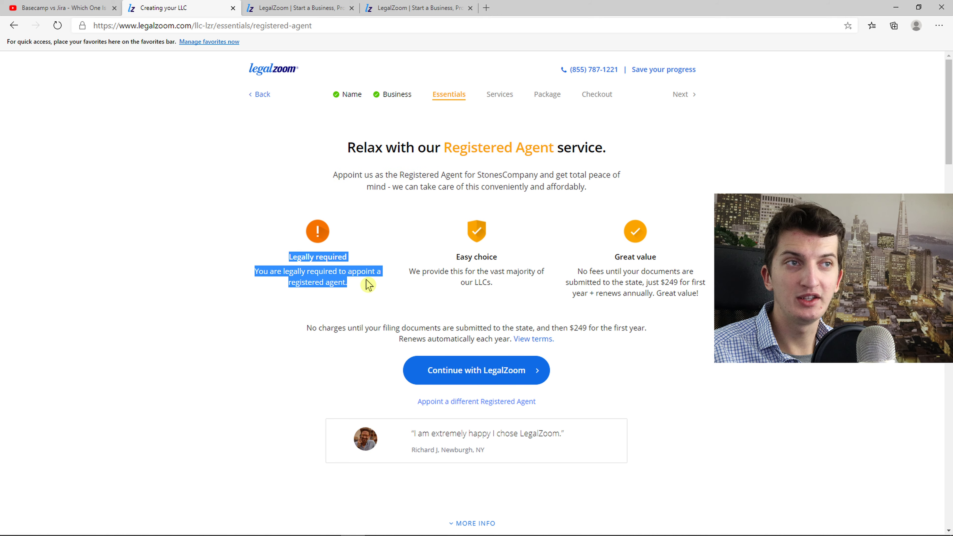
left_click_drag(454, 256, 495, 285)
left_click_drag(419, 273, 515, 291)
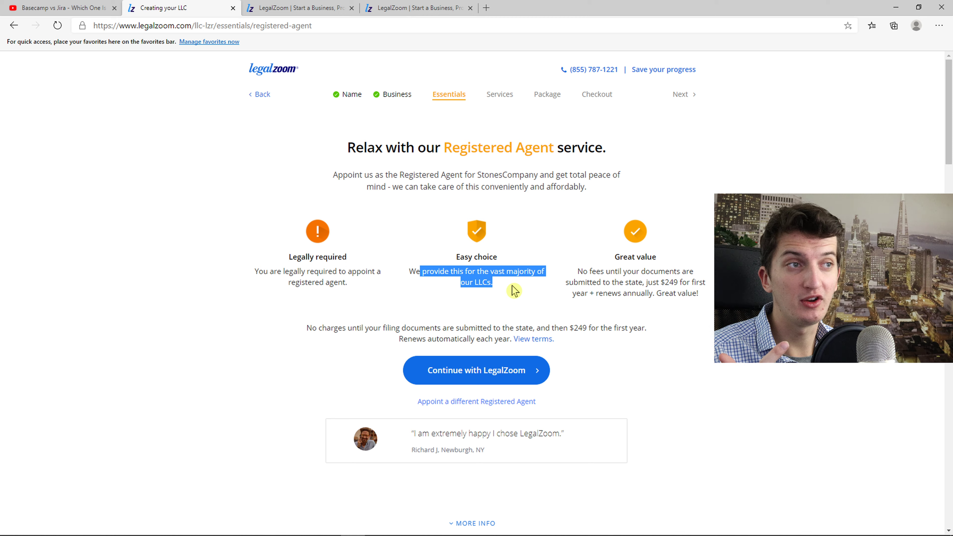
left_click(514, 288)
left_click_drag(577, 271, 695, 290)
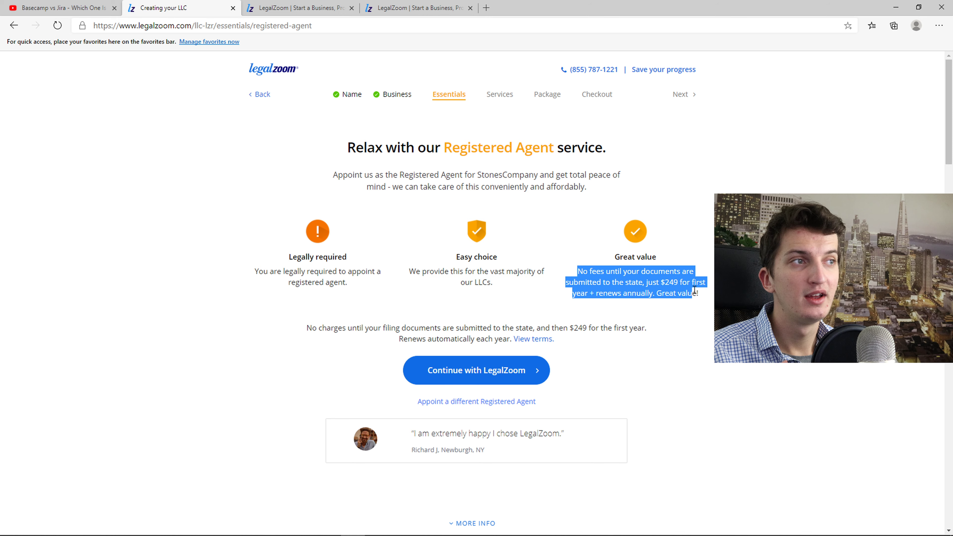
left_click(660, 294)
left_click_drag(577, 271, 710, 299)
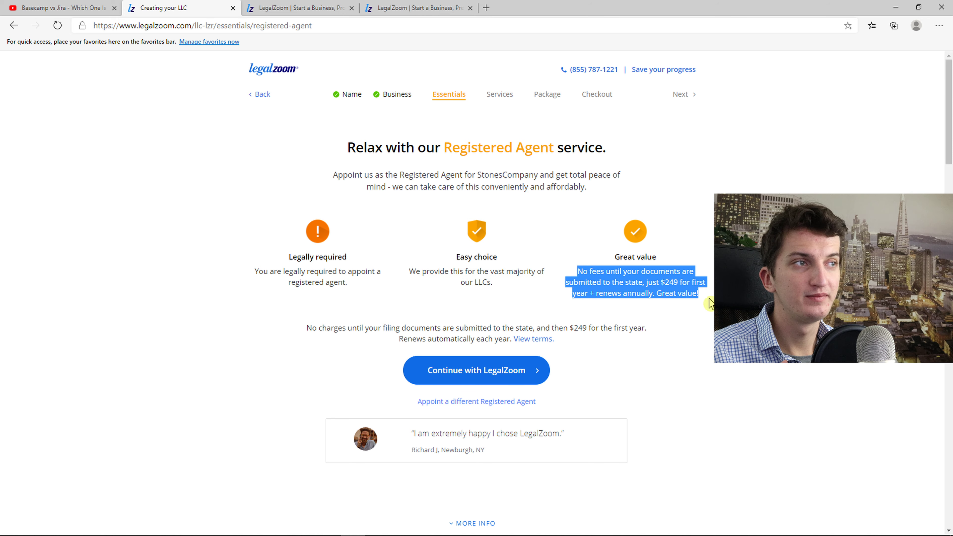
scroll(655, 293, "down", 2)
scroll(602, 310, "up", 2)
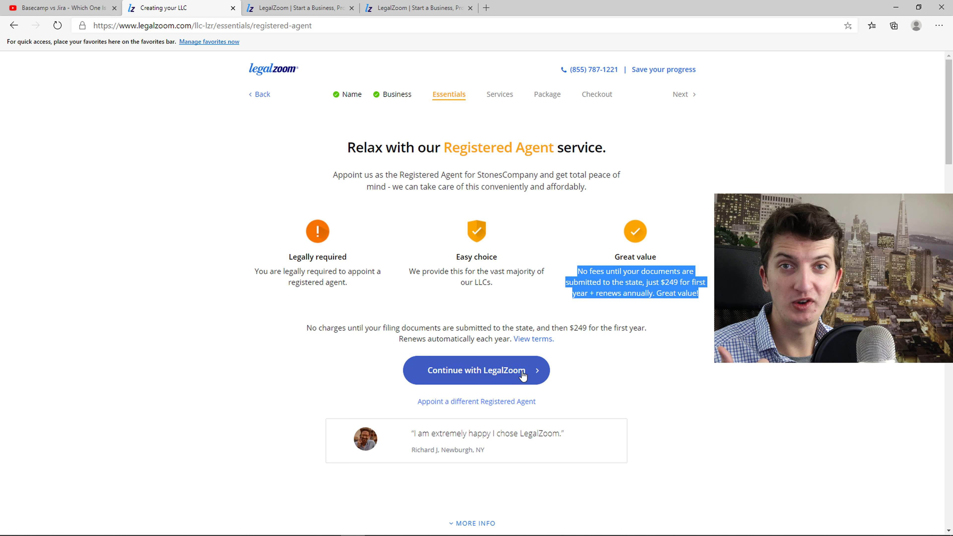
left_click(496, 373)
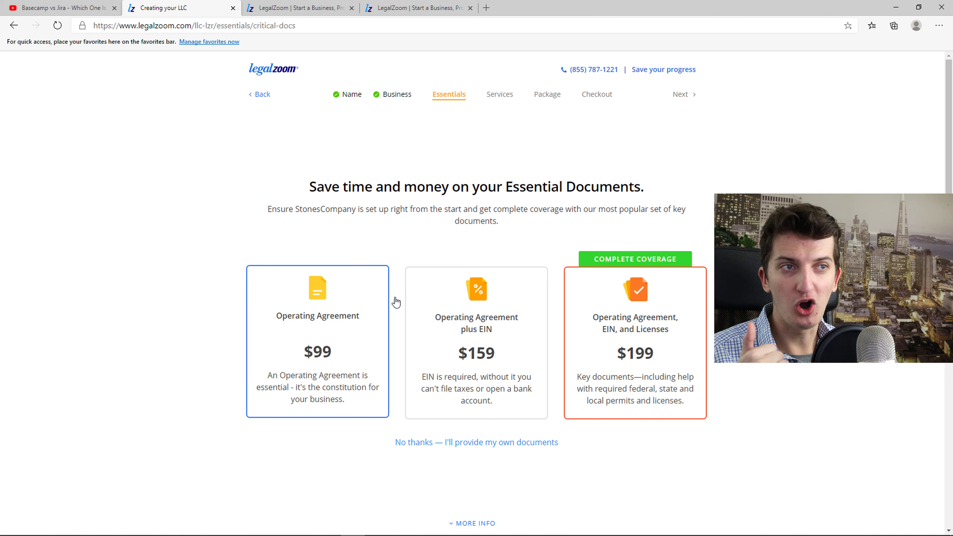
Step: Choose the $99 Operating Agreement and return to the Essential Documents options
left_click(379, 309)
left_click(13, 25)
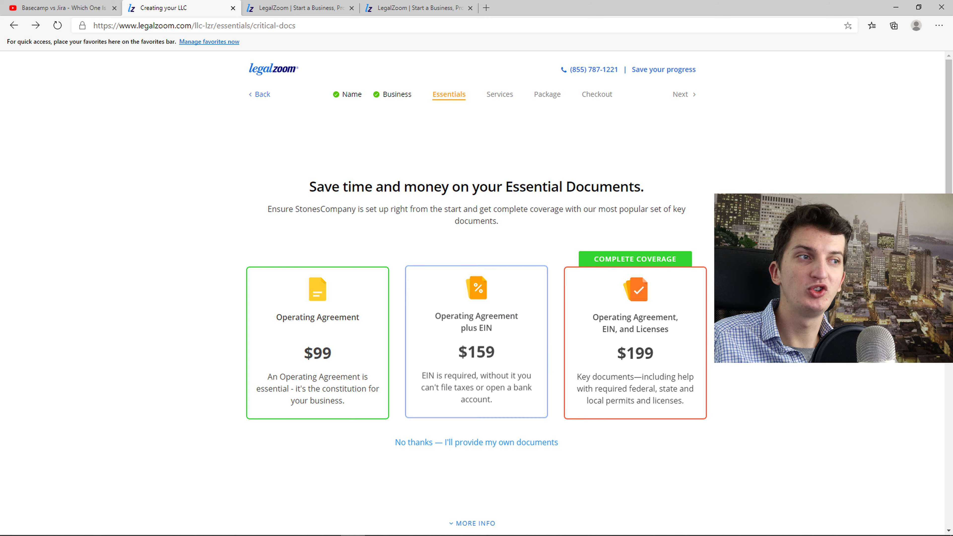
Step: Choose the $199 Operating Agreement, EIN, and Licenses bundle and proceed to the business services for StonesCompany
scroll(525, 357, "down", 2)
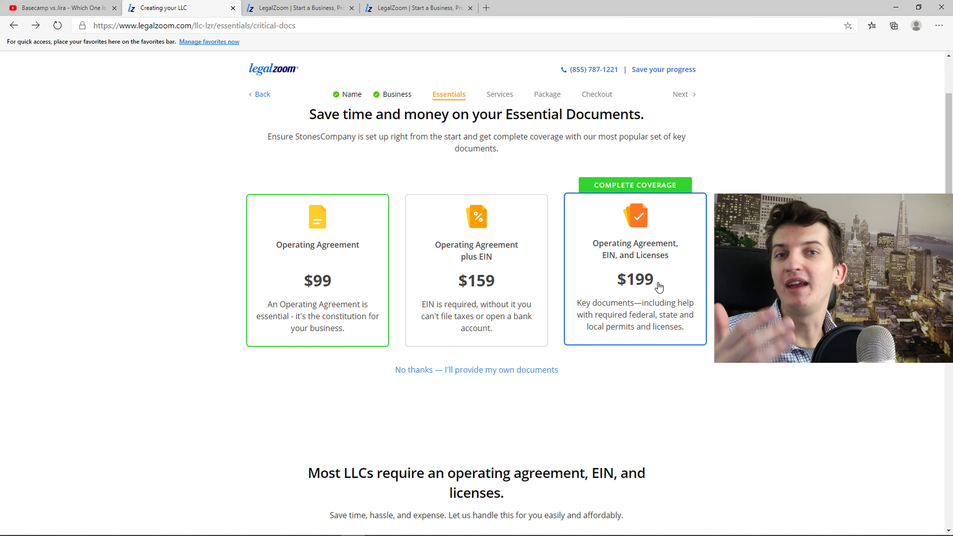
left_click(659, 267)
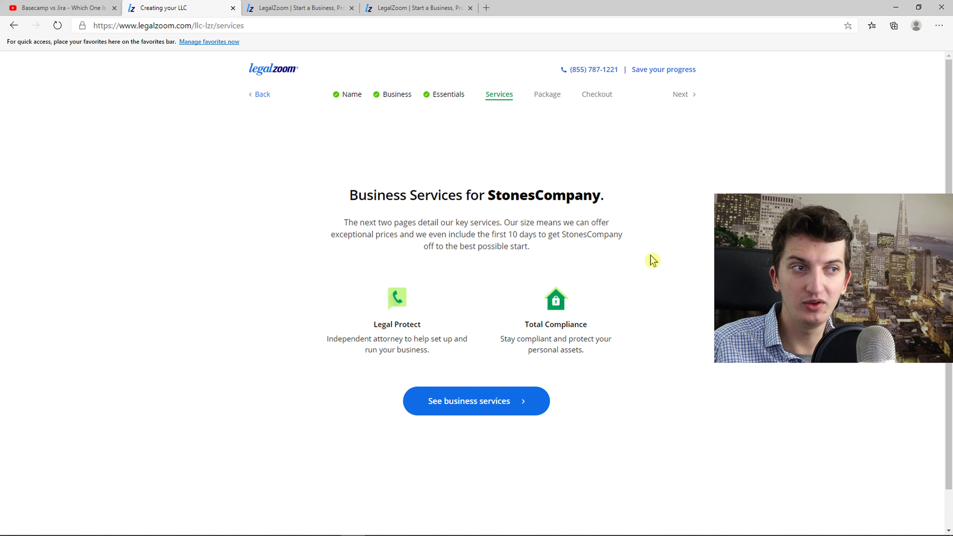
left_click(497, 401)
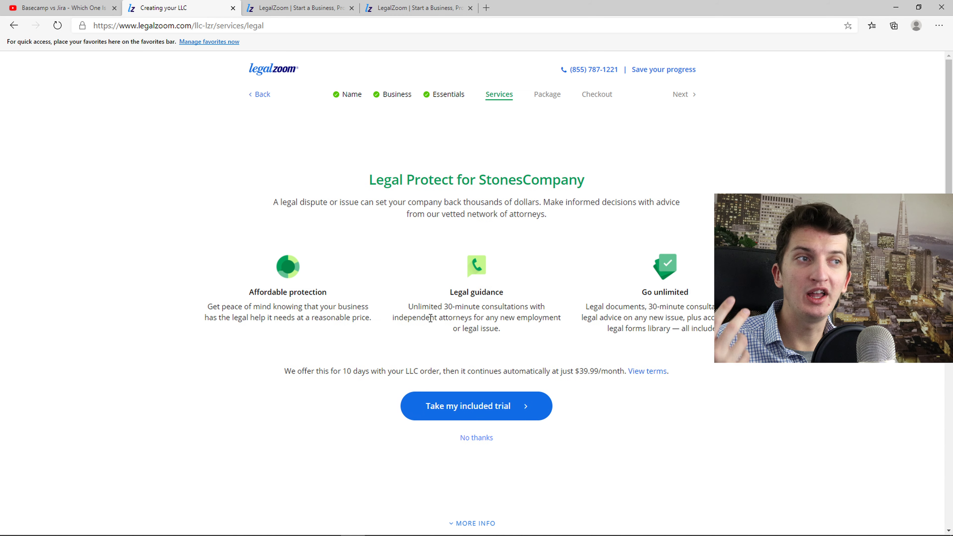
Step: Review the Legal Protect offer's affordable protection, legal guidance and unlimited documents, and decline its included trial
left_click_drag(453, 307, 504, 332)
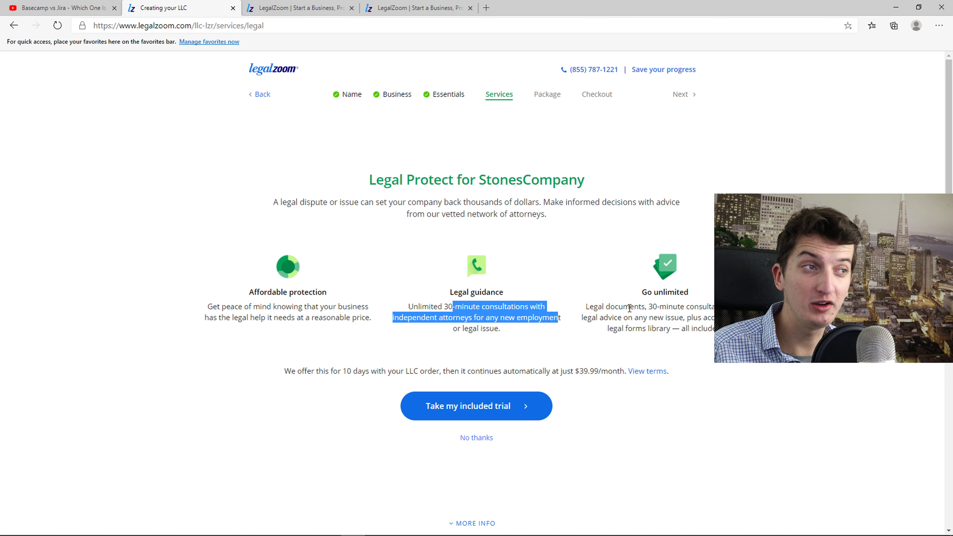
left_click_drag(647, 306, 691, 339)
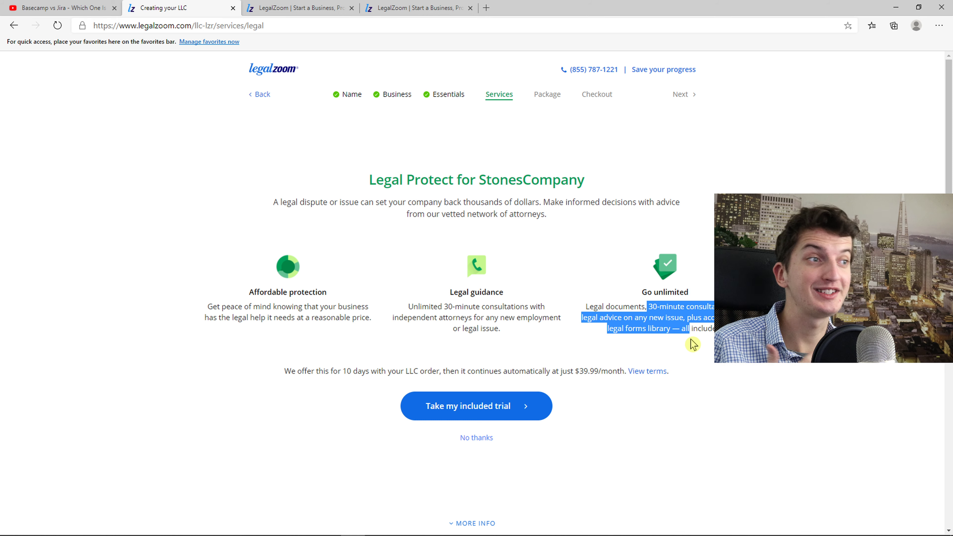
left_click_drag(691, 340, 725, 333)
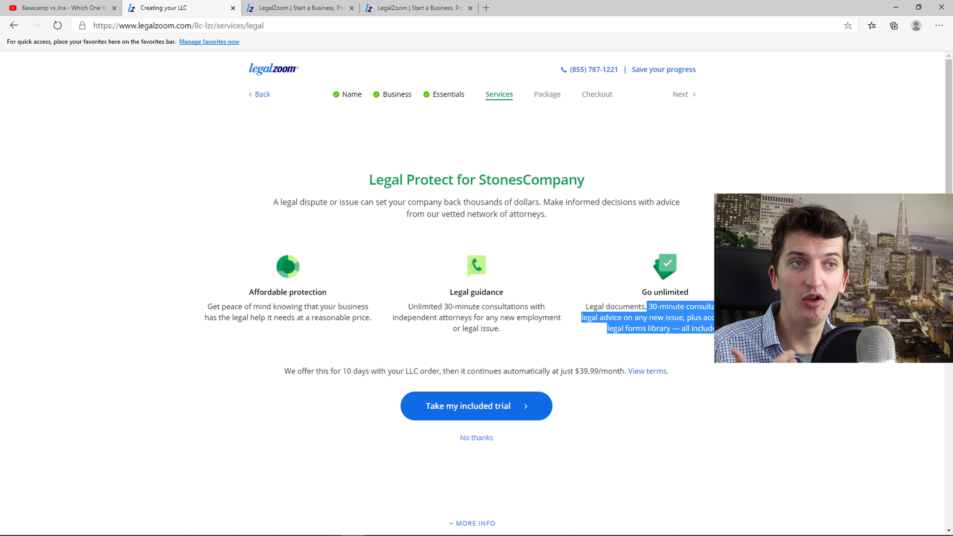
left_click_drag(251, 296, 390, 311)
left_click(391, 315)
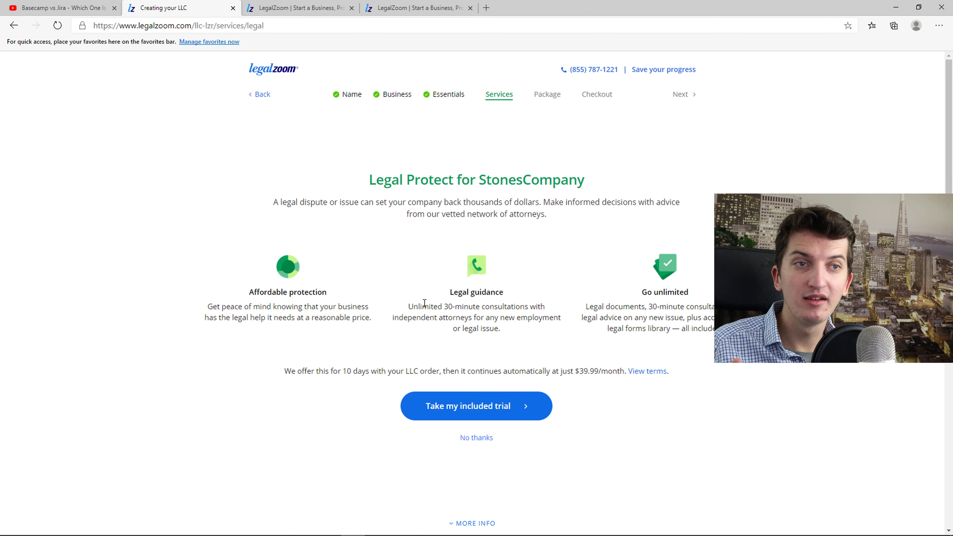
left_click(487, 437)
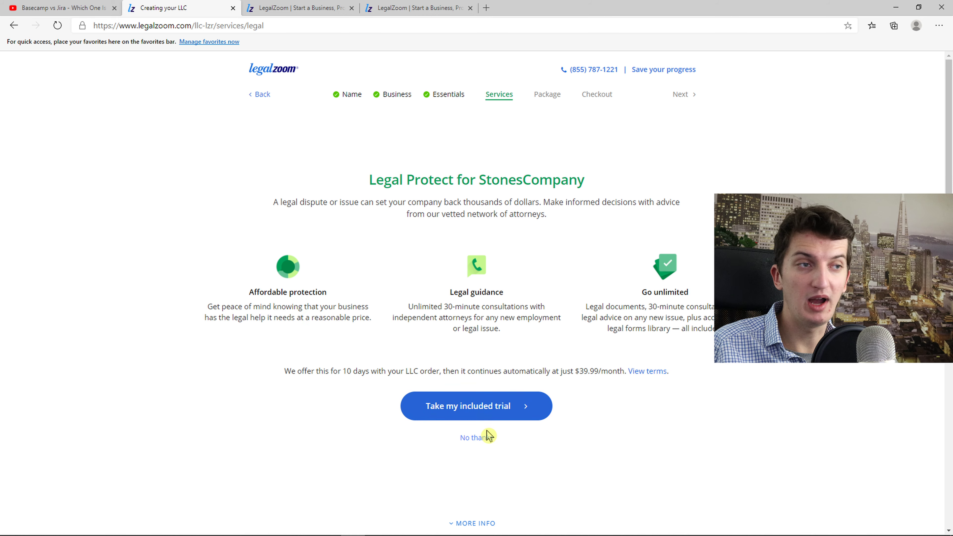
left_click(478, 439)
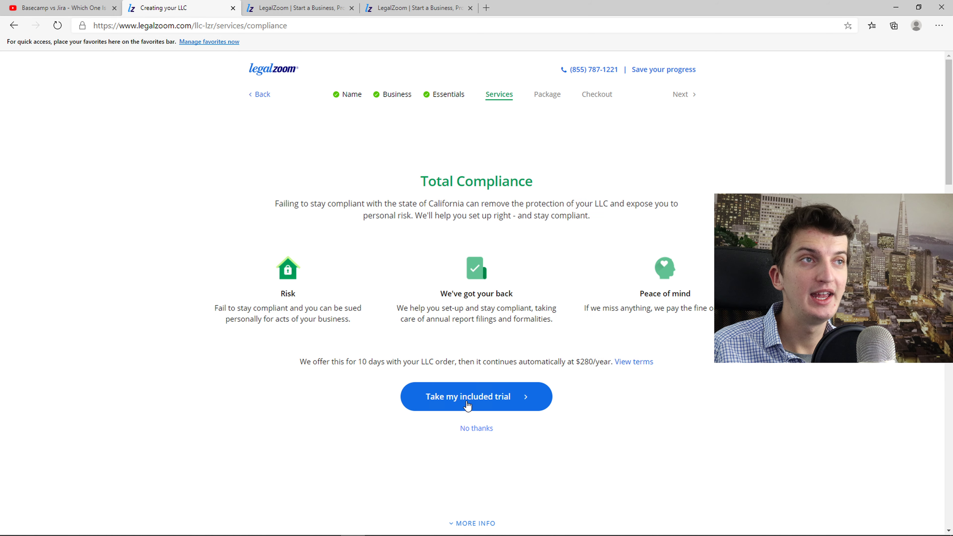
Step: Review the Total Compliance offer's risk, filing support, peace of mind and trial pricing details, and decline the trial
left_click_drag(436, 181, 620, 221)
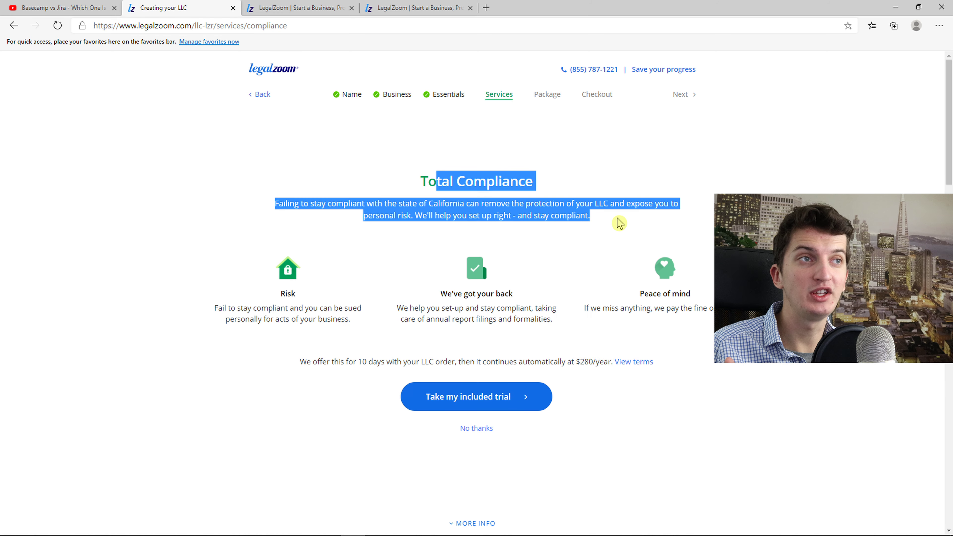
left_click(315, 202)
left_click_drag(283, 204, 620, 226)
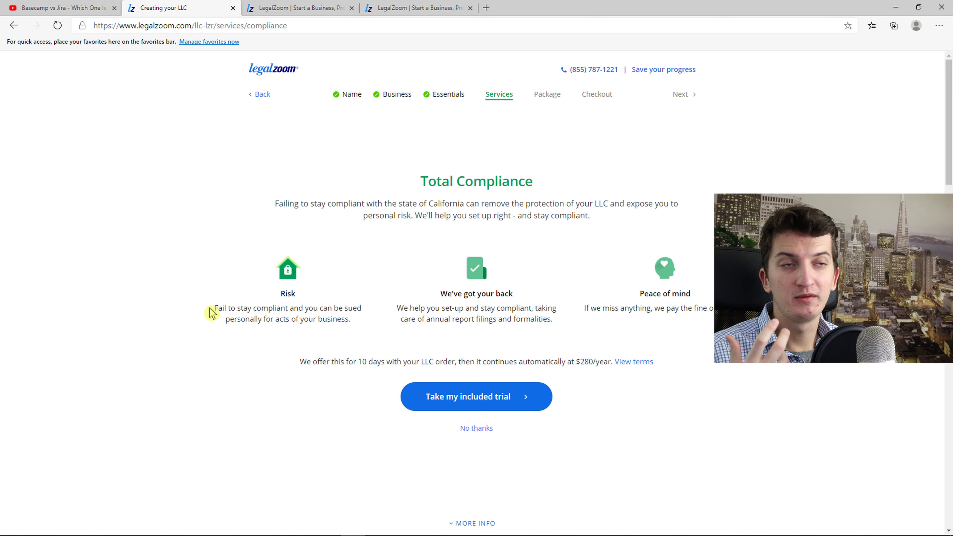
left_click_drag(213, 309, 375, 323)
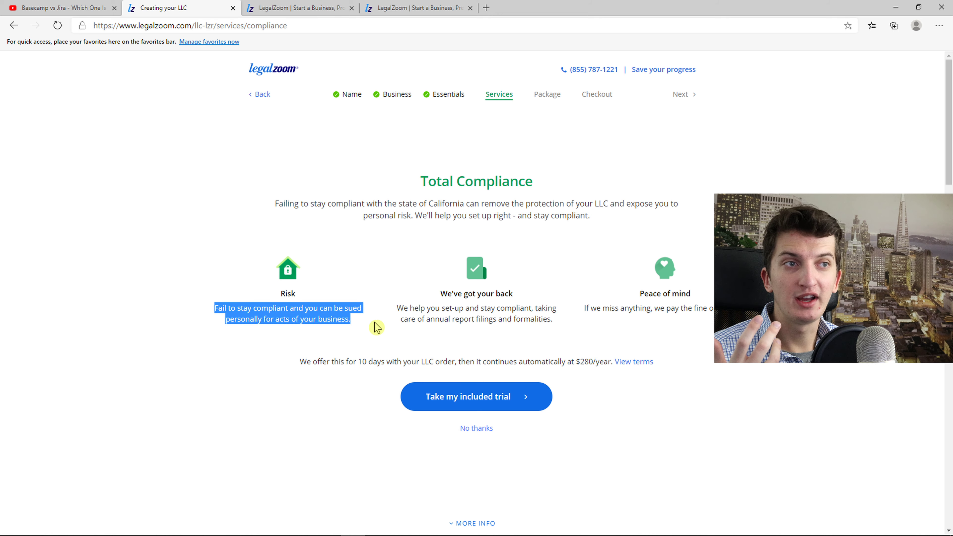
left_click_drag(398, 308, 557, 322)
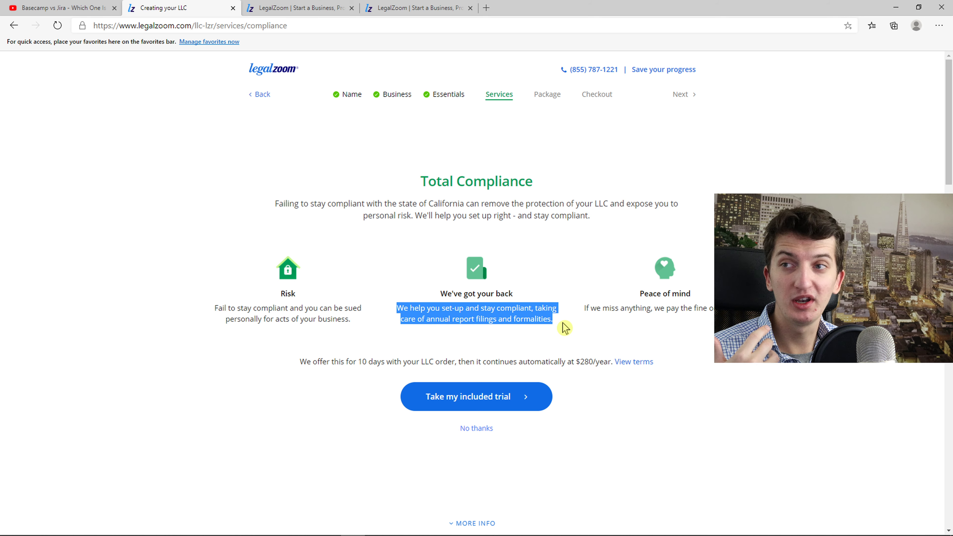
left_click(582, 322)
scroll(583, 321, "down", 5)
scroll(602, 307, "up", 3)
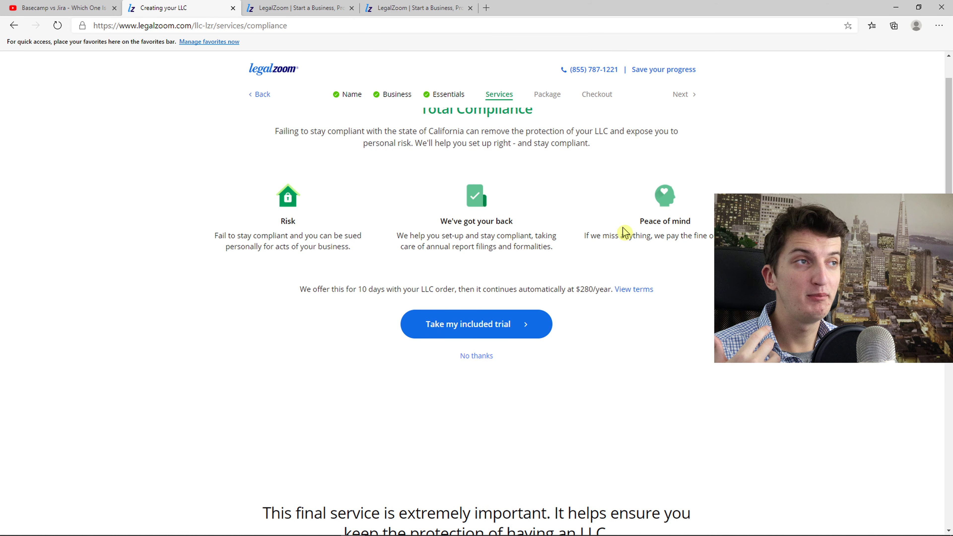
left_click_drag(624, 228, 732, 237)
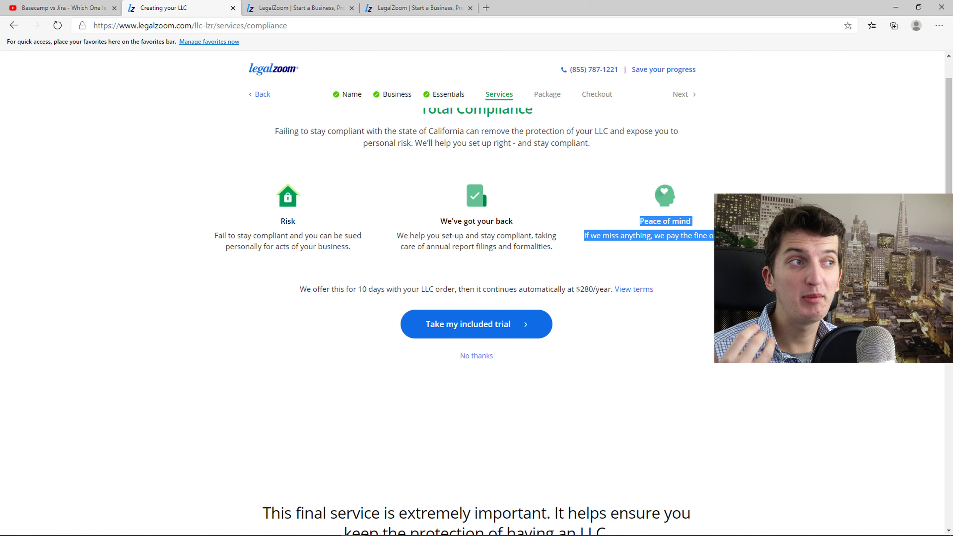
scroll(696, 264, "down", 2)
scroll(696, 264, "up", 4)
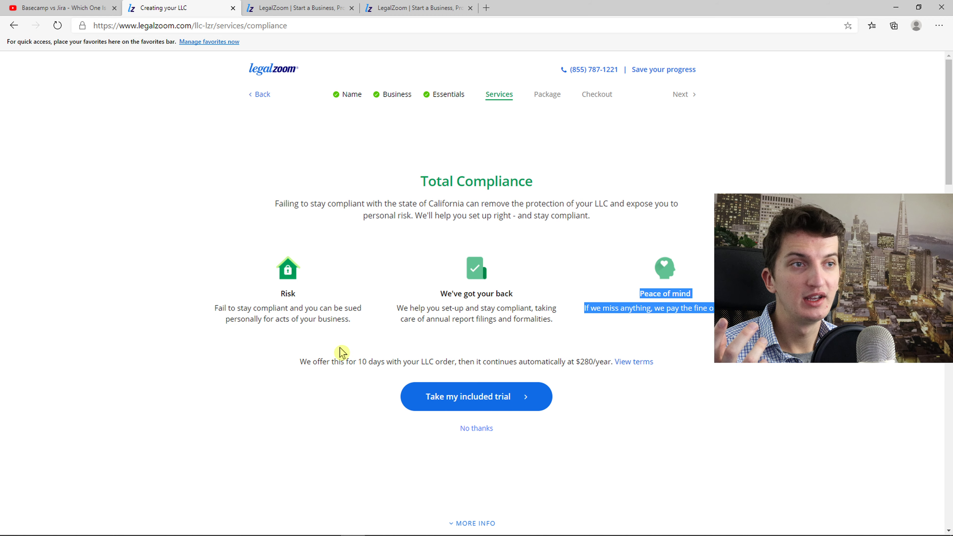
left_click_drag(319, 362, 612, 362)
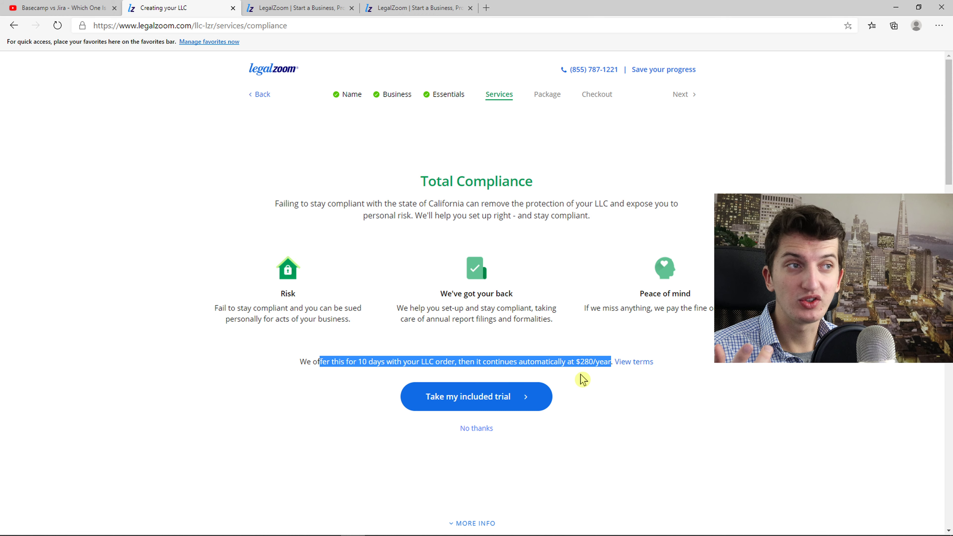
left_click(478, 429)
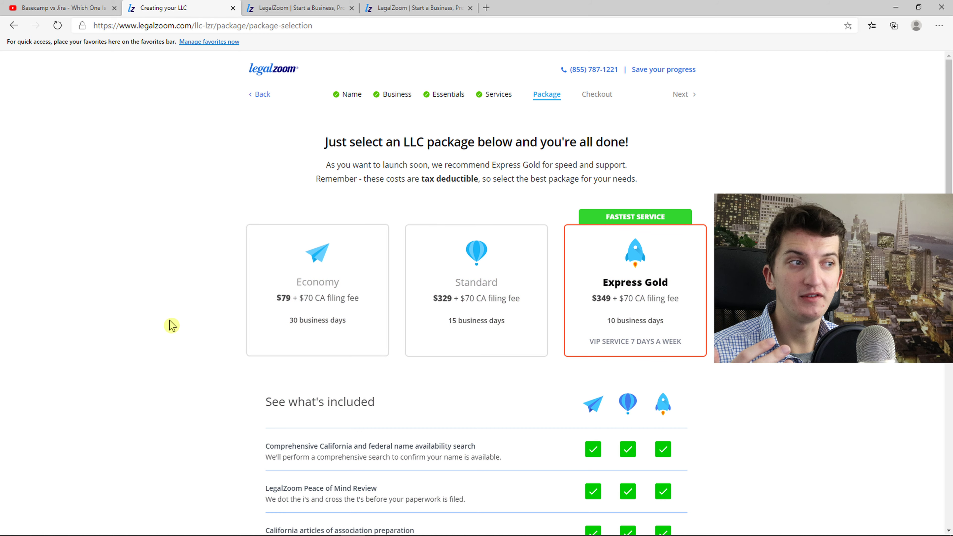
Step: Compare the prices, turnaround times and basic included features of the Economy, Standard and Express Gold LLC packages
scroll(168, 324, "down", 6)
scroll(168, 324, "up", 6)
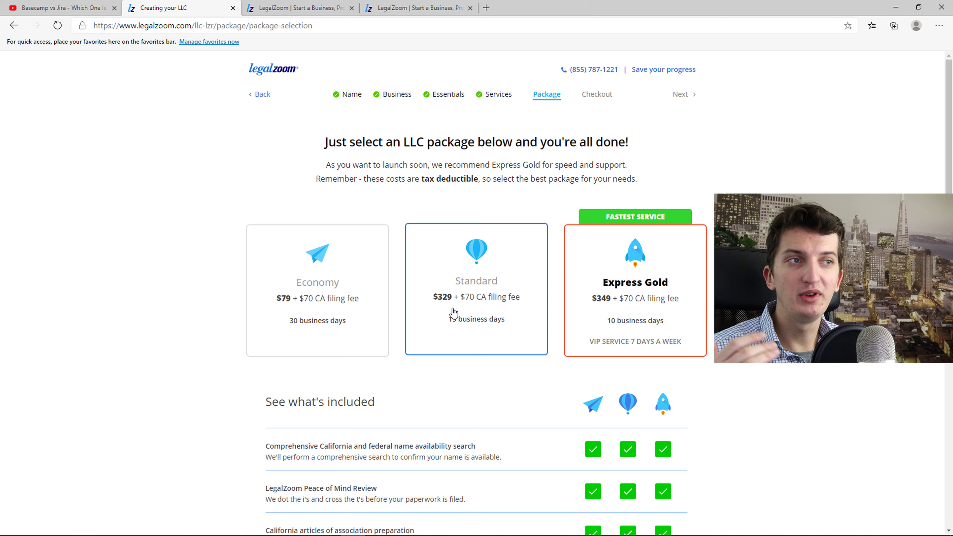
scroll(194, 228, "down", 7)
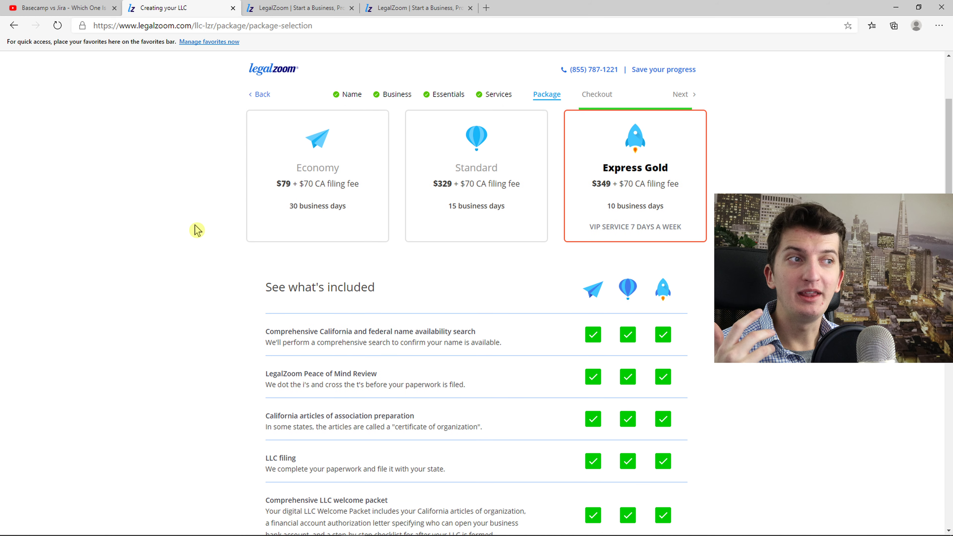
scroll(284, 251, "up", 5)
scroll(408, 264, "down", 8)
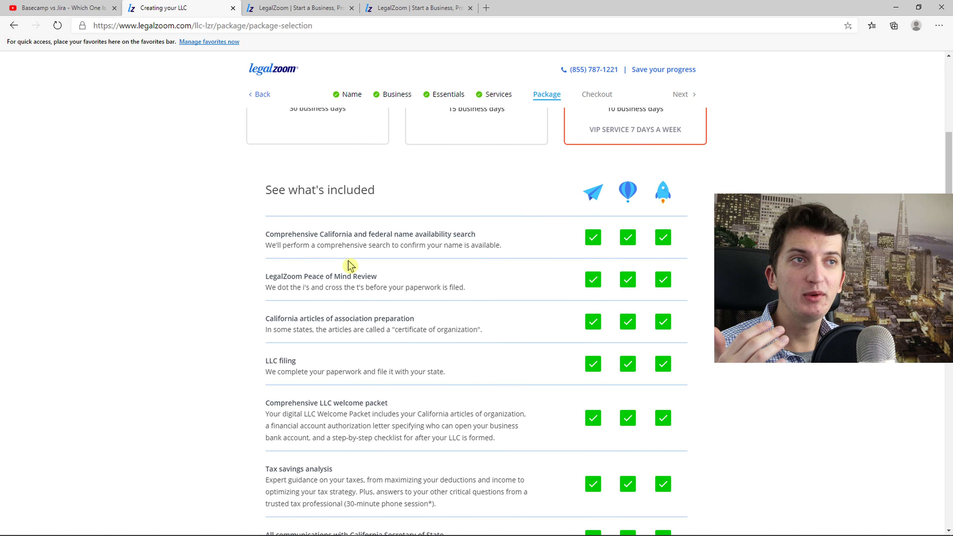
left_click_drag(252, 254, 240, 221)
scroll(315, 413, "down", 4)
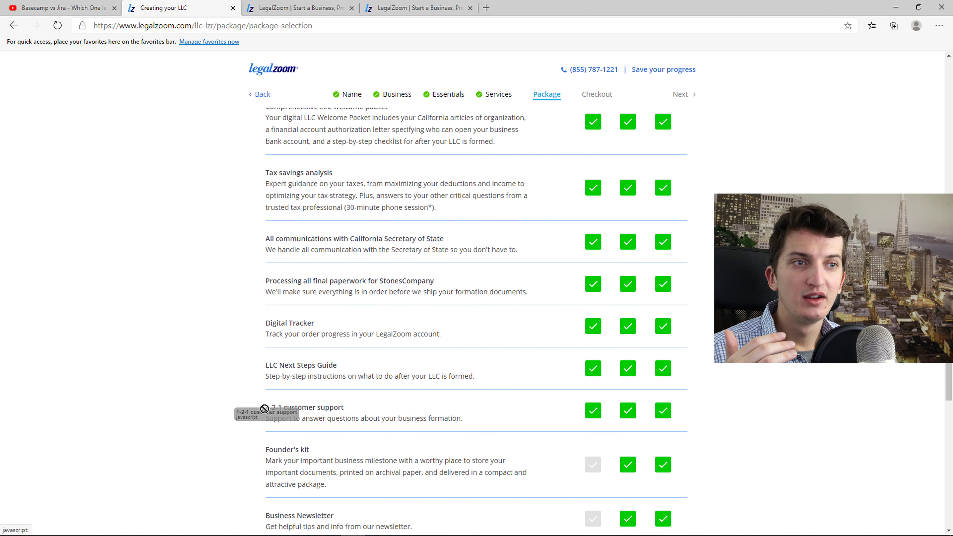
scroll(371, 324, "up", 2)
scroll(368, 305, "down", 2)
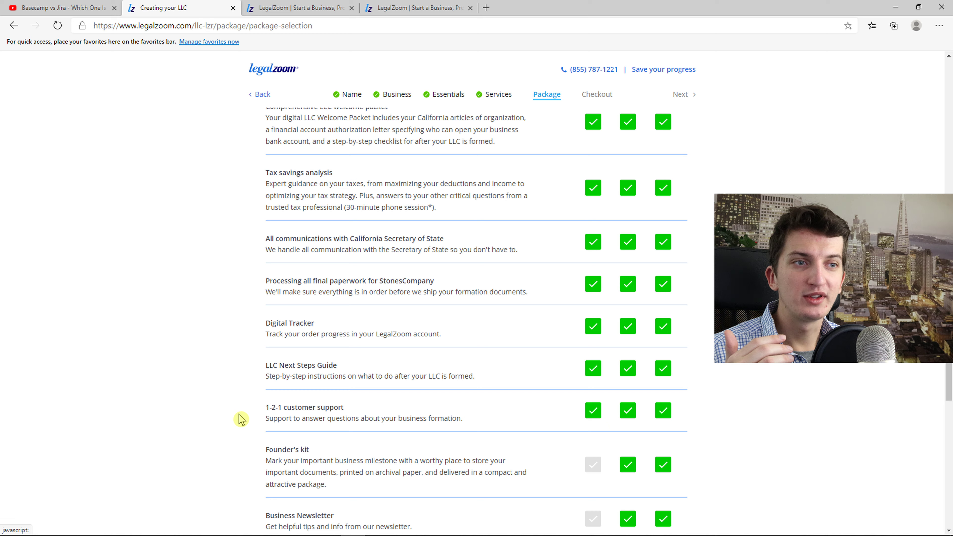
scroll(297, 404, "up", 2)
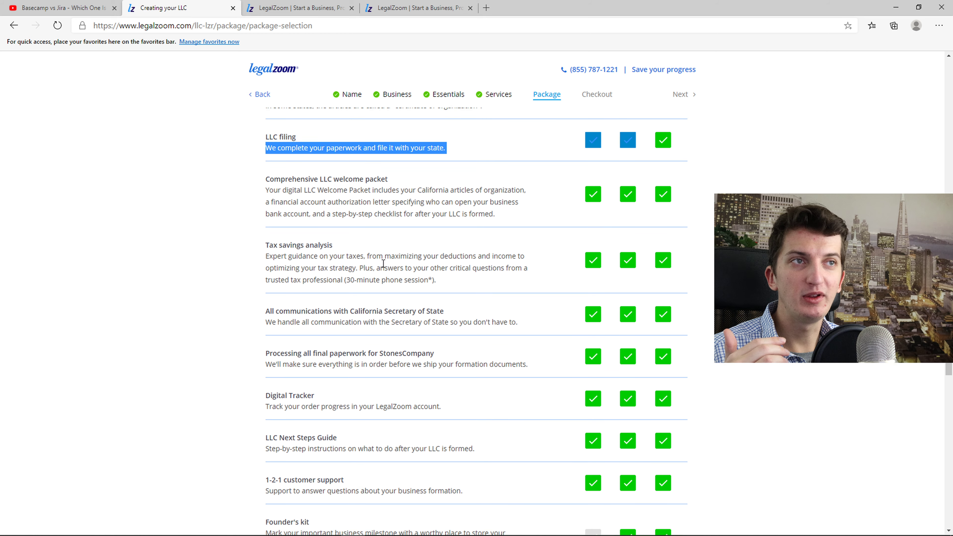
scroll(234, 236, "up", 4)
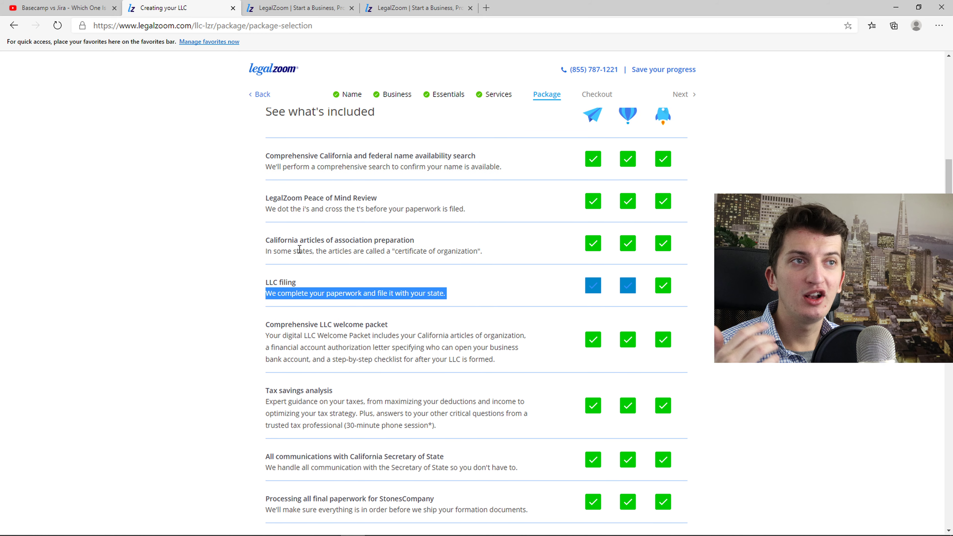
scroll(417, 241, "up", 2)
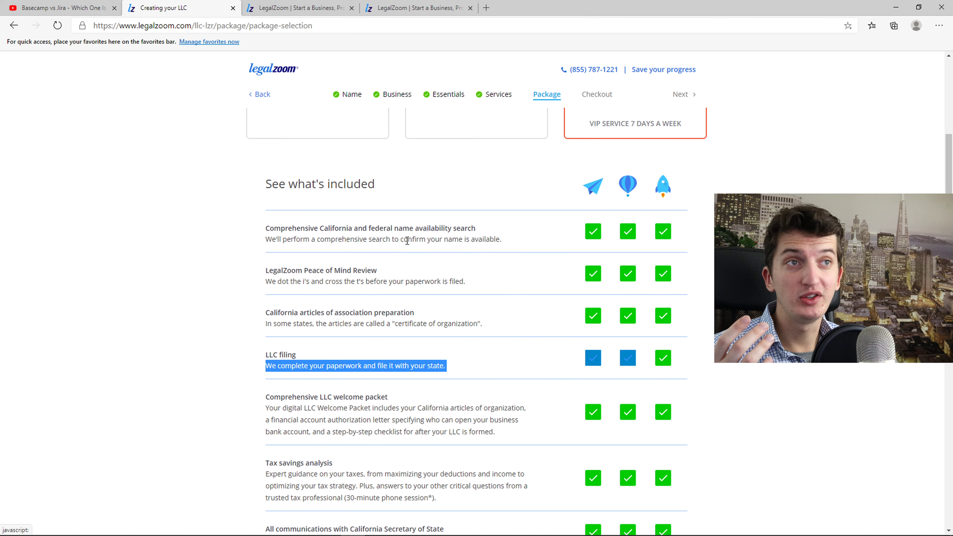
Step: Examine the extra features separating Standard and Express Gold from Economy, from the Founder's kit down to the exclusive LegalZoom discounts
scroll(407, 241, "down", 10)
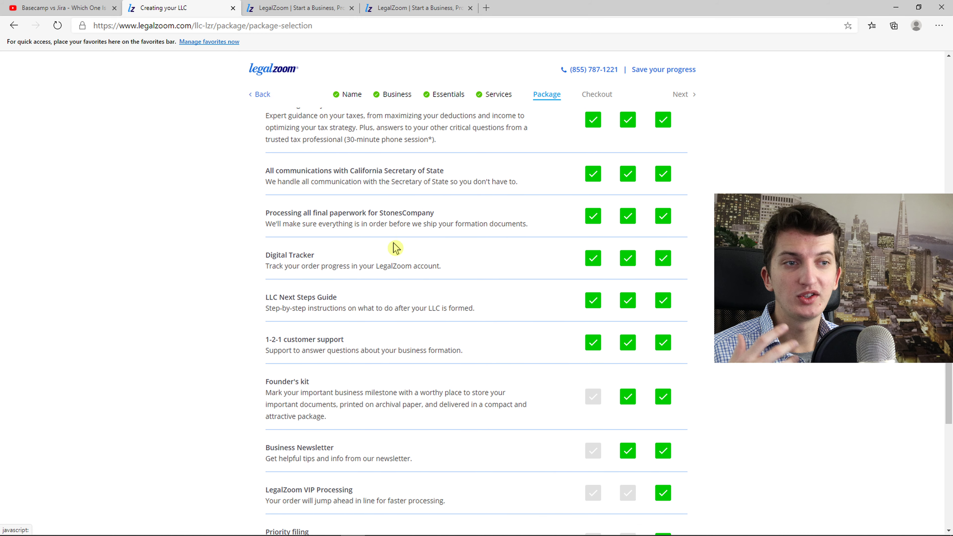
scroll(394, 247, "down", 4)
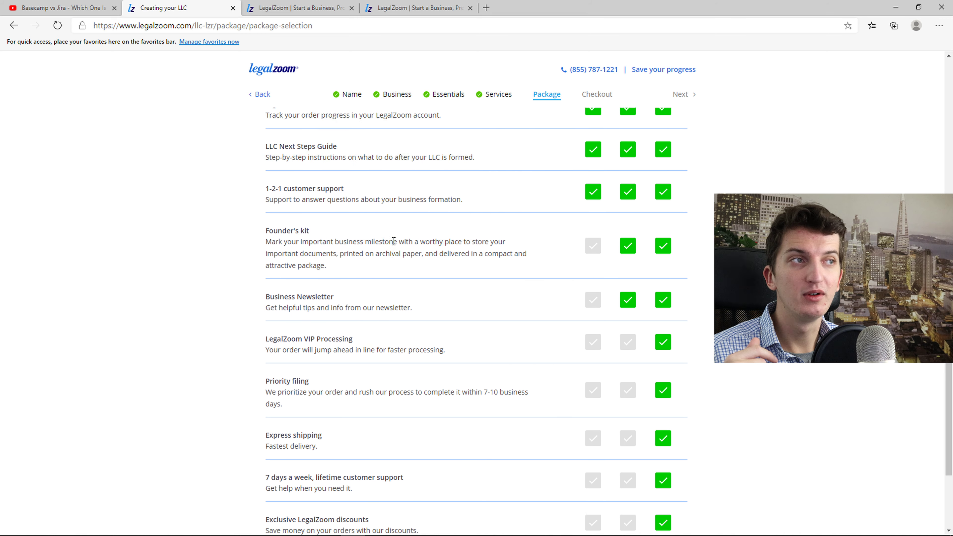
scroll(404, 247, "up", 17)
scroll(568, 208, "down", 10)
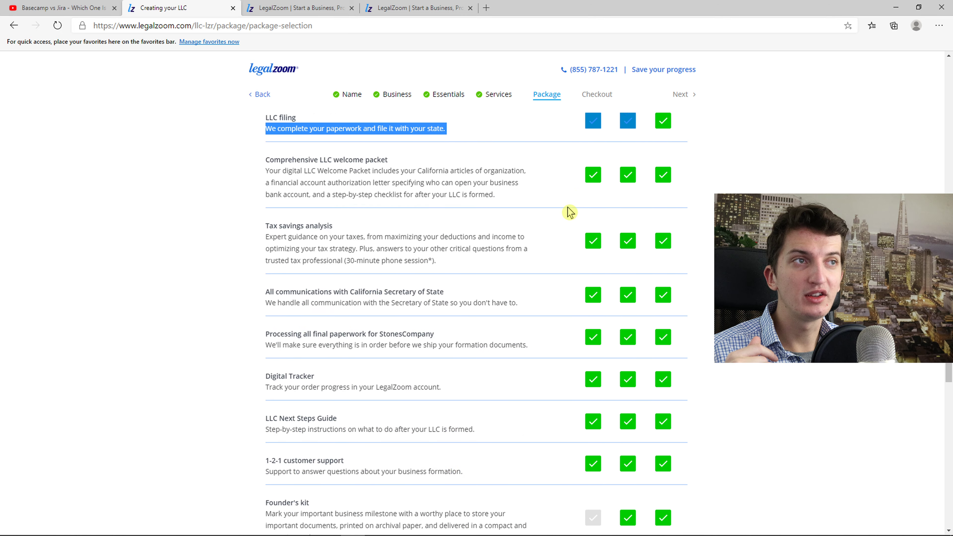
scroll(568, 207, "down", 3)
scroll(264, 396, "down", 5)
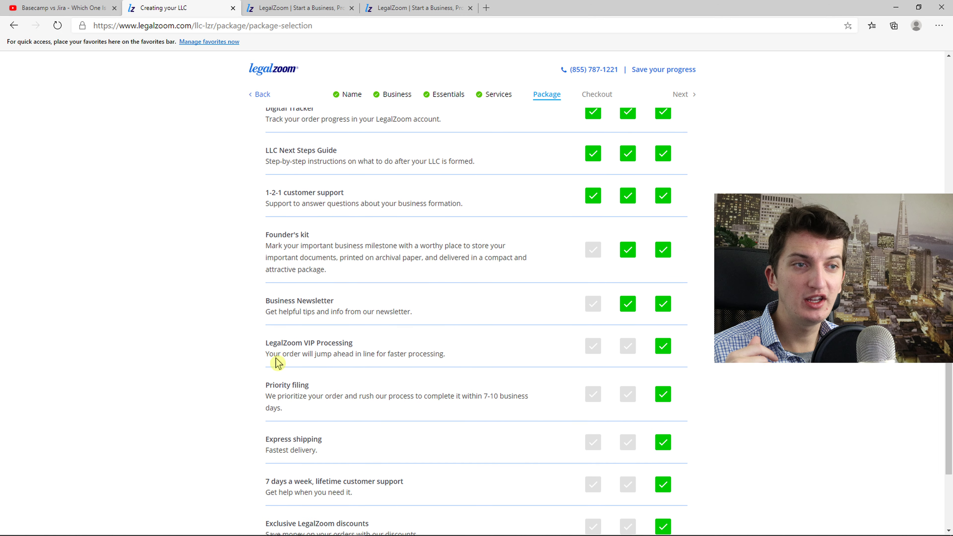
scroll(672, 174, "up", 15)
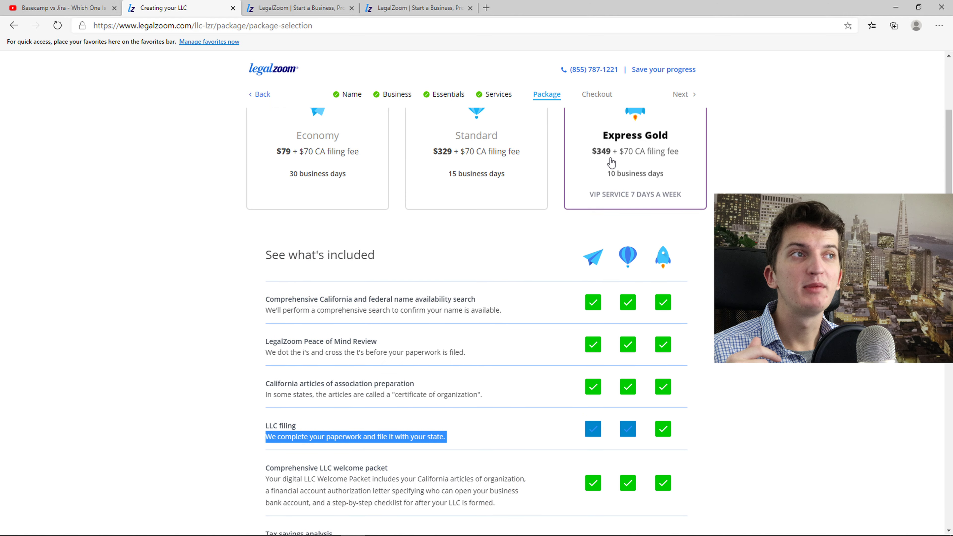
scroll(611, 162, "up", 2)
scroll(557, 294, "down", 20)
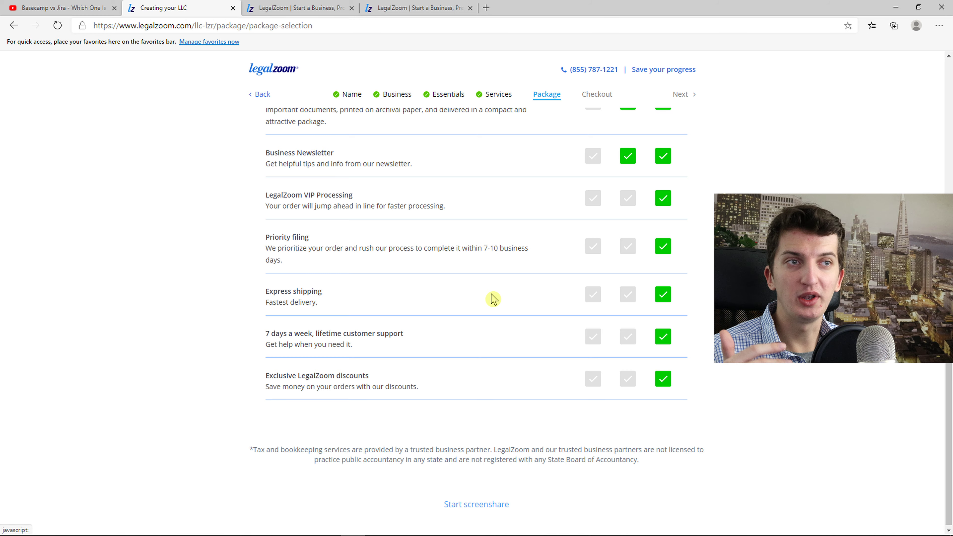
scroll(493, 300, "up", 15)
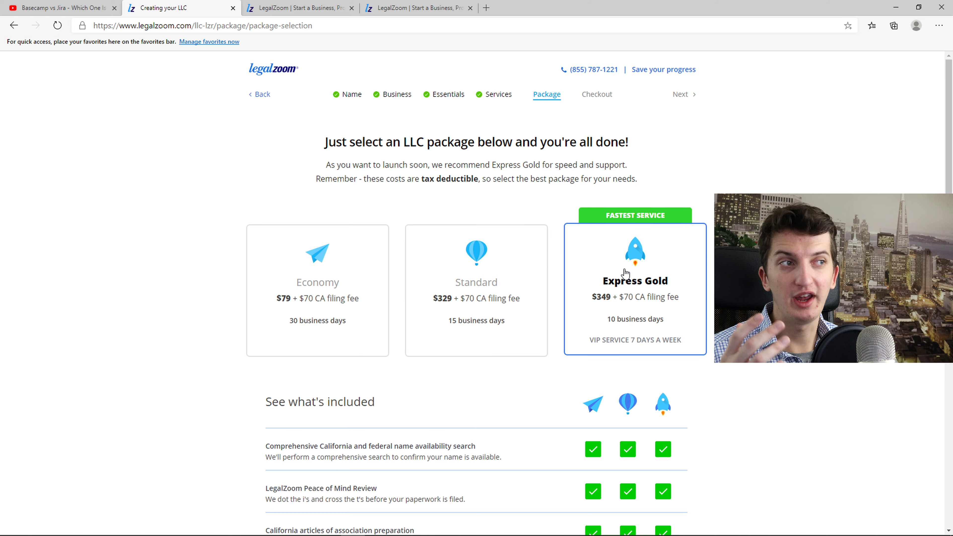
left_click(625, 273)
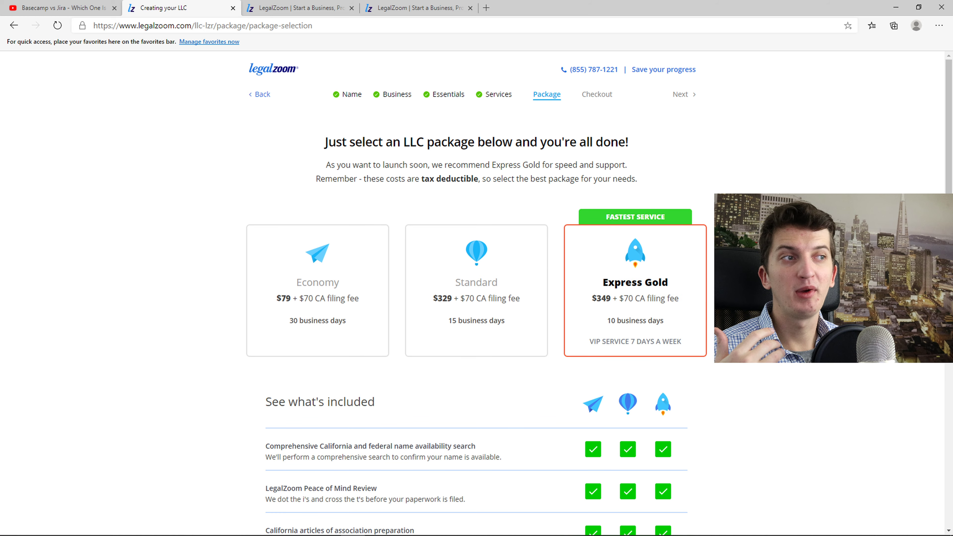
scroll(699, 260, "down", 15)
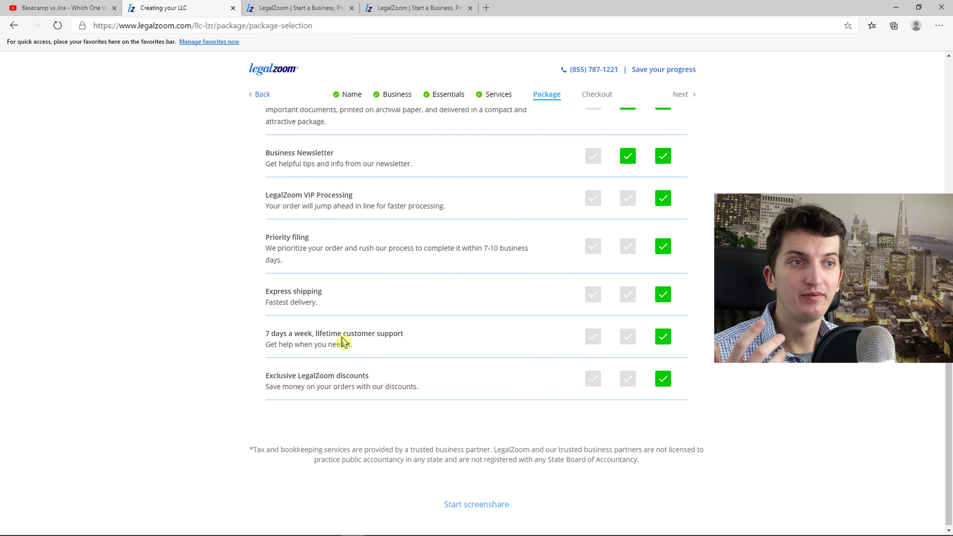
Step: Select the Express Gold LLC package and decline the Bank of America small business checking offer
scroll(342, 337, "up", 2)
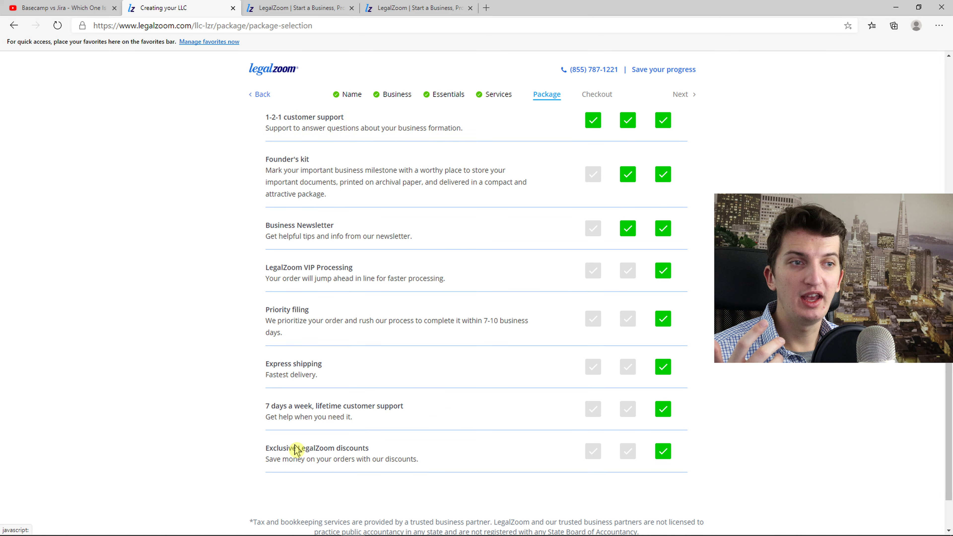
scroll(241, 443, "up", 2)
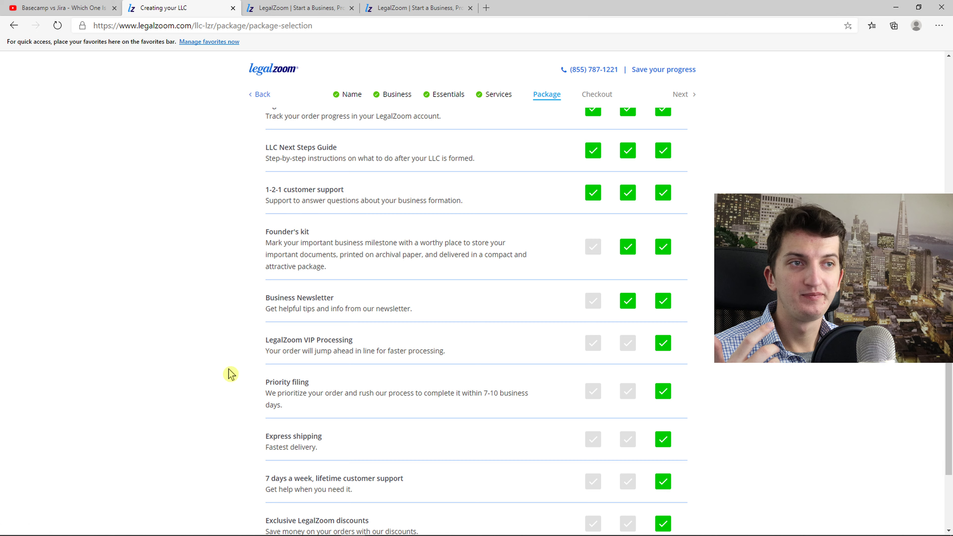
scroll(210, 266, "up", 15)
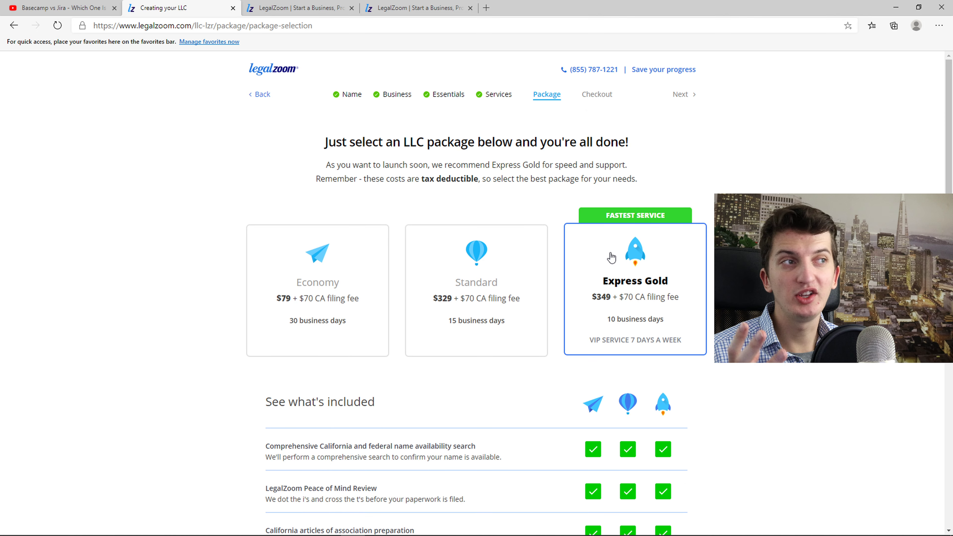
left_click(611, 257)
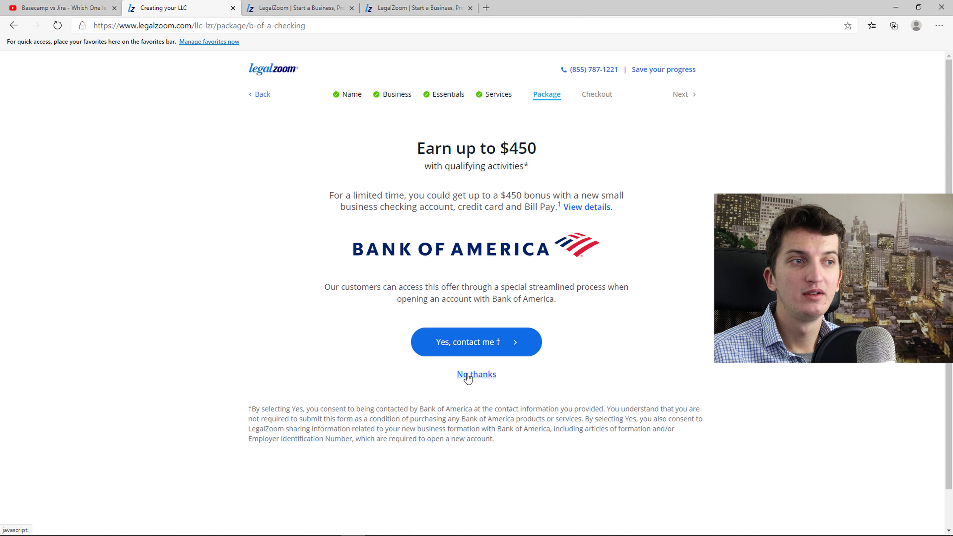
left_click(458, 375)
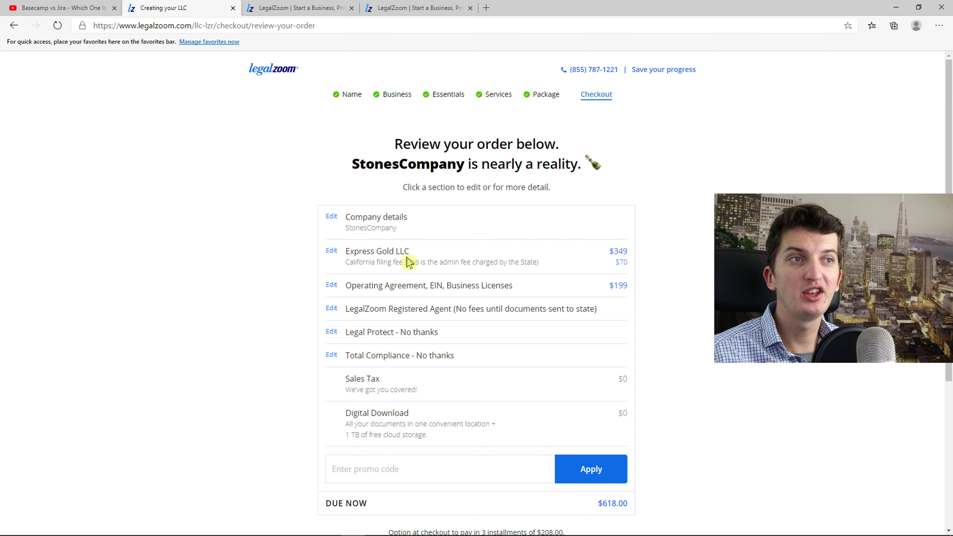
Step: Change the order's LLC package to Economy and check the amount due now
left_click(375, 255)
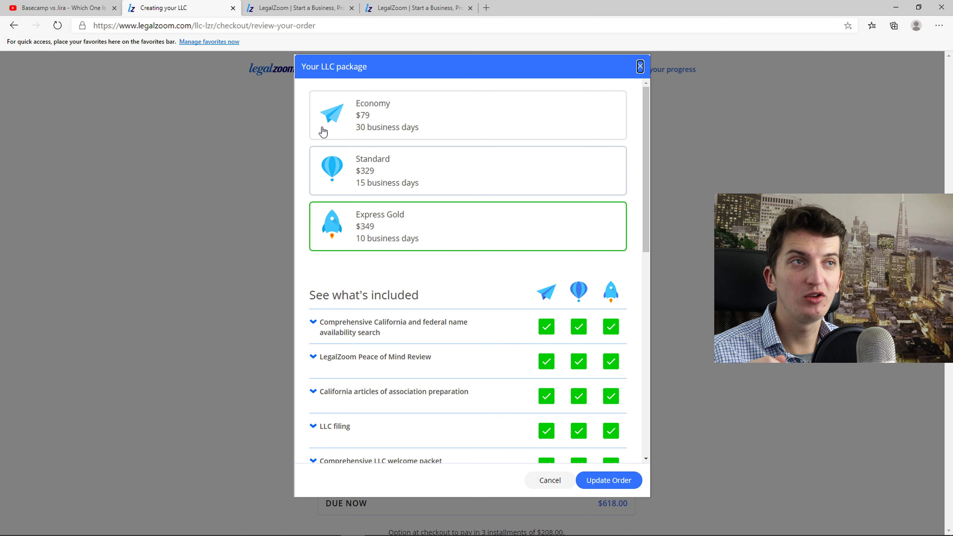
left_click(376, 128)
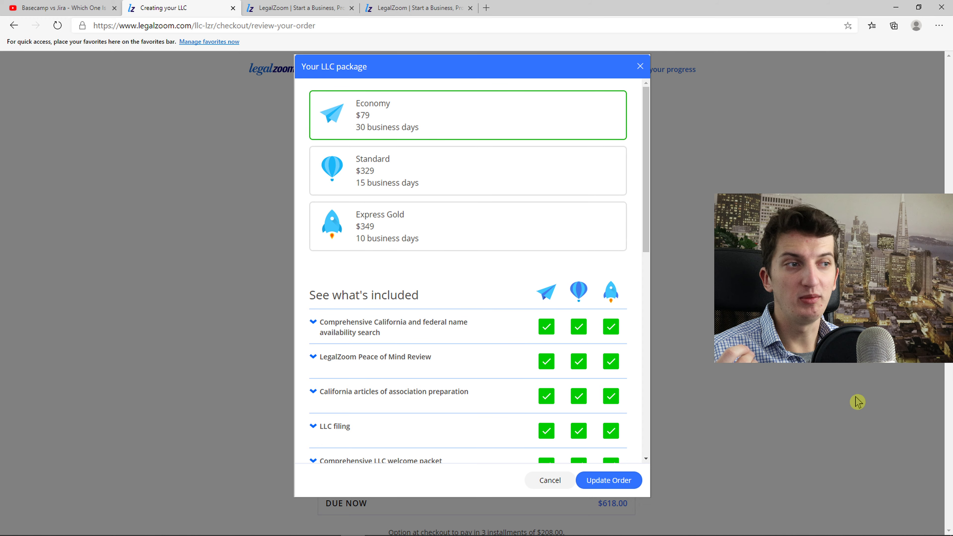
left_click(617, 485)
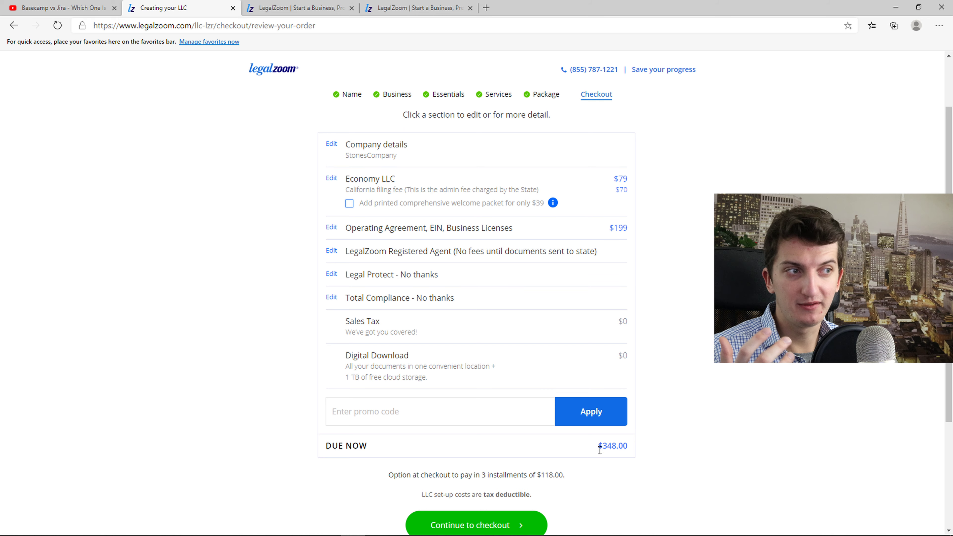
left_click_drag(596, 446, 666, 445)
left_click(665, 445)
scroll(630, 391, "up", 2)
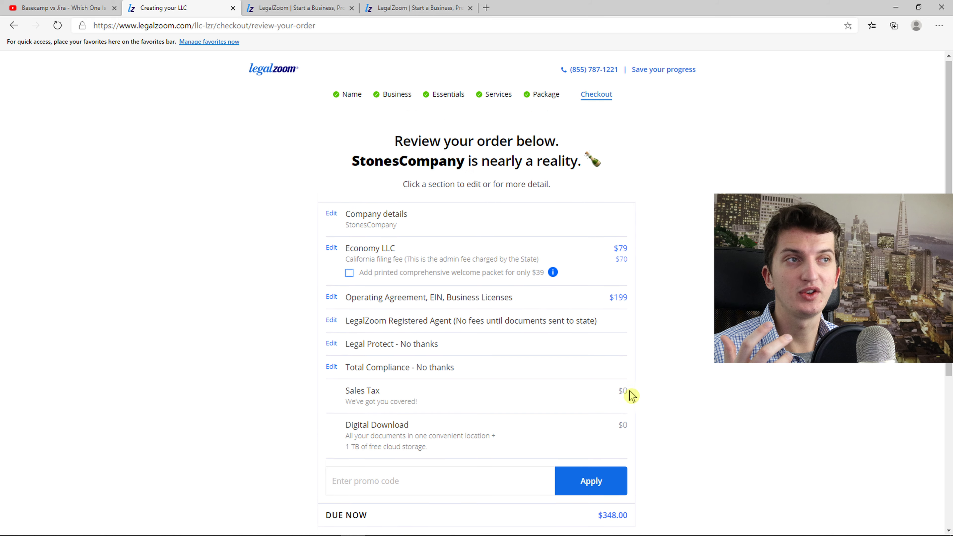
Step: Switch the order's LLC package back to Express Gold and continue to checkout
left_click(498, 255)
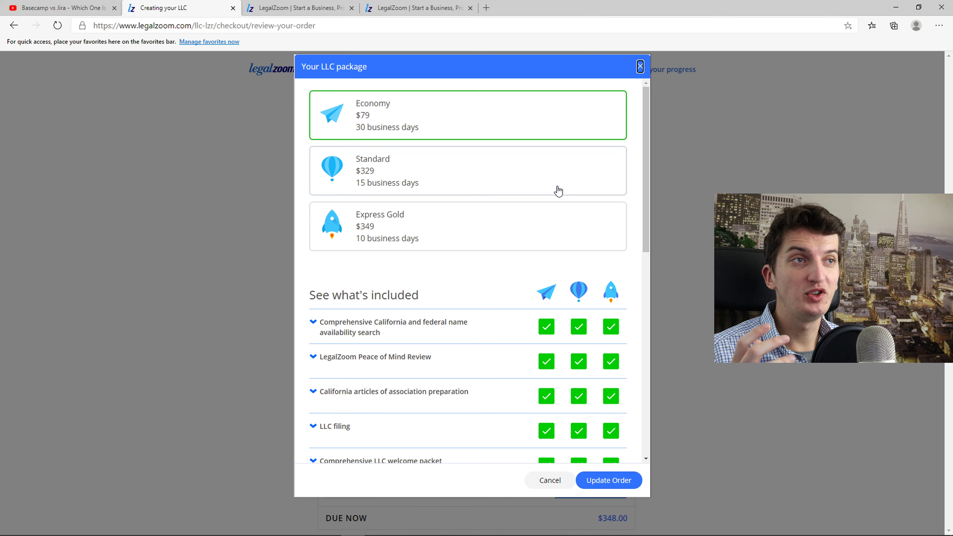
left_click(517, 234)
left_click(630, 487)
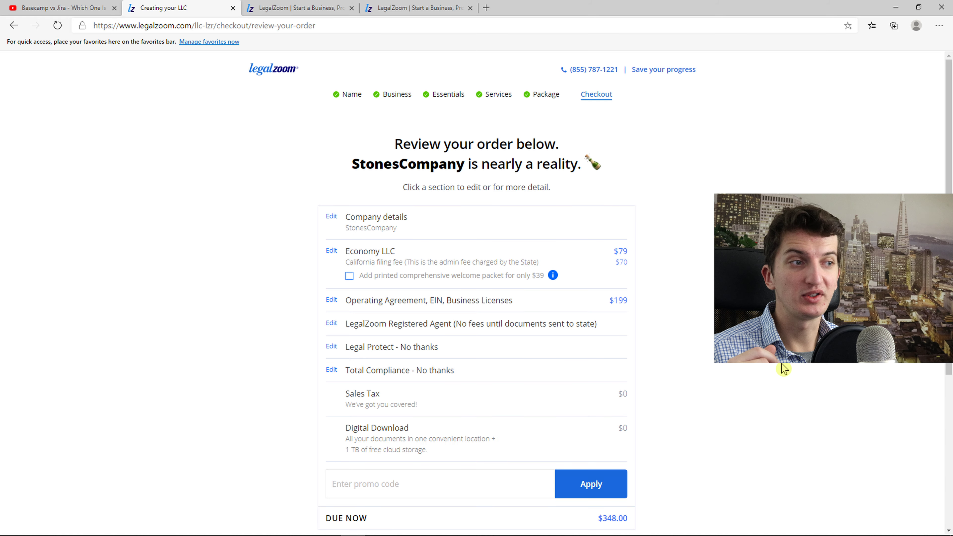
scroll(536, 383, "down", 4)
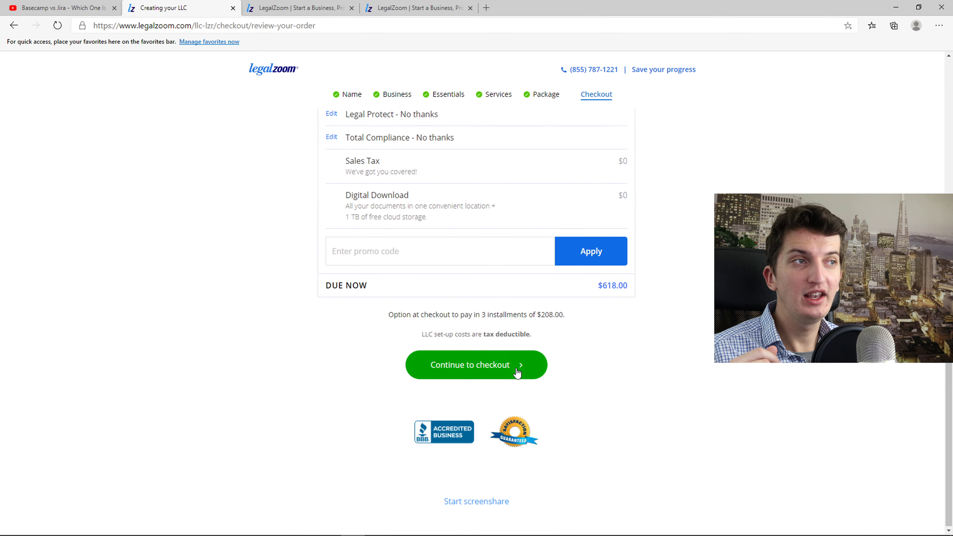
scroll(536, 398, "up", 2)
left_click(499, 438)
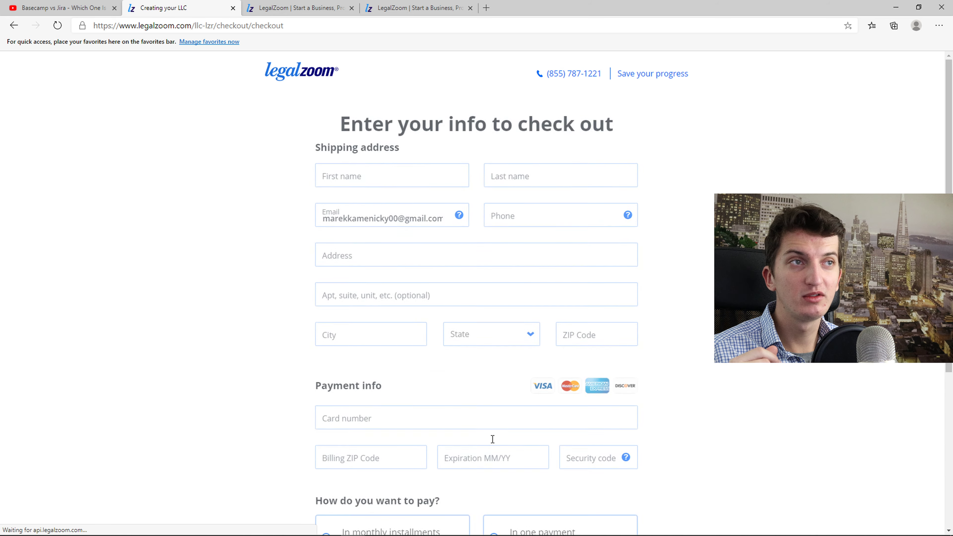
Step: Examine the checkout form's shipping address fields, payment card fields, and the monthly installment and single payment options
scroll(268, 221, "down", 2)
scroll(632, 145, "up", 2)
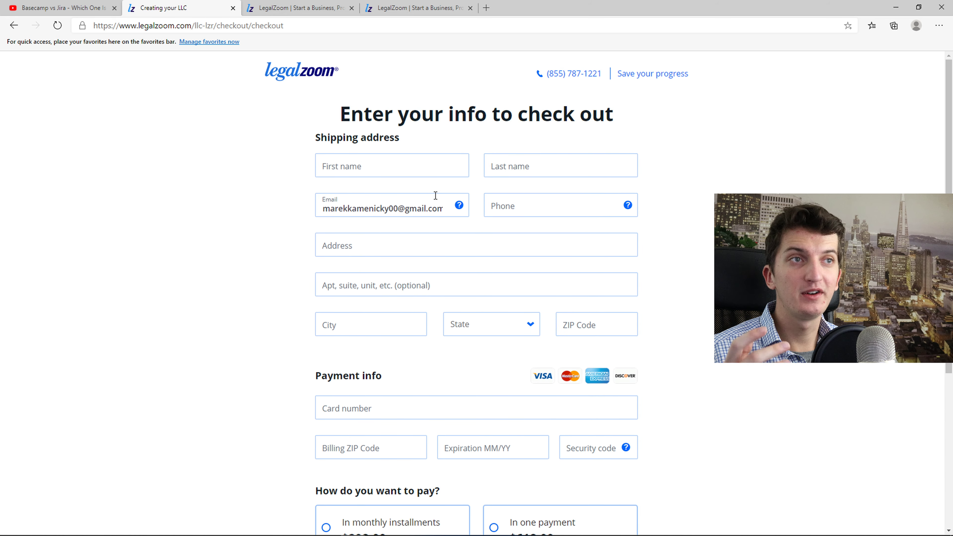
scroll(453, 199, "down", 4)
left_click(413, 269)
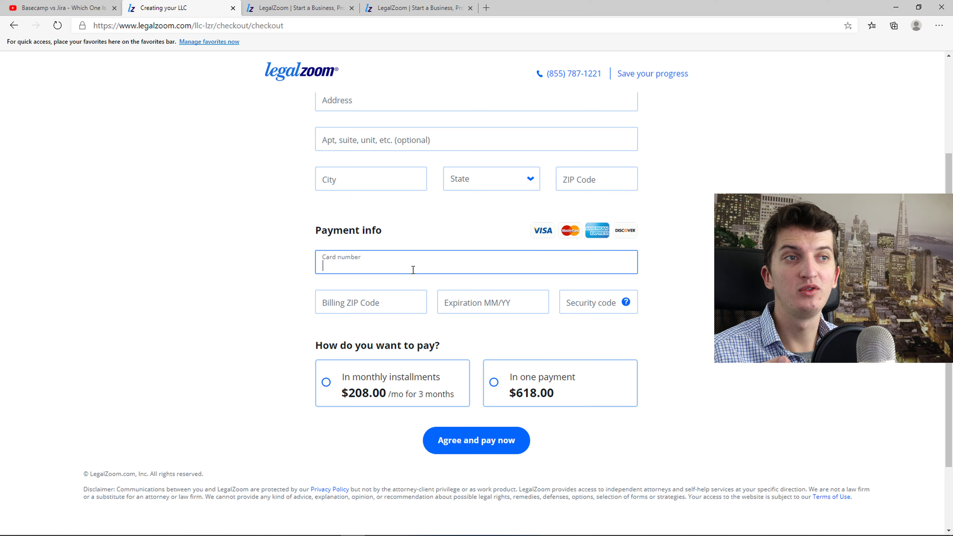
left_click(685, 361)
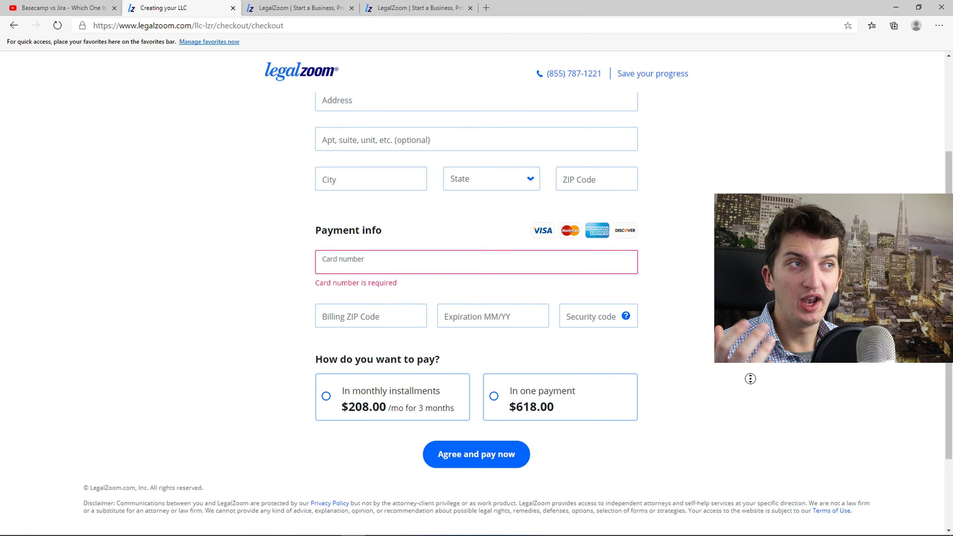
scroll(675, 277, "up", 3)
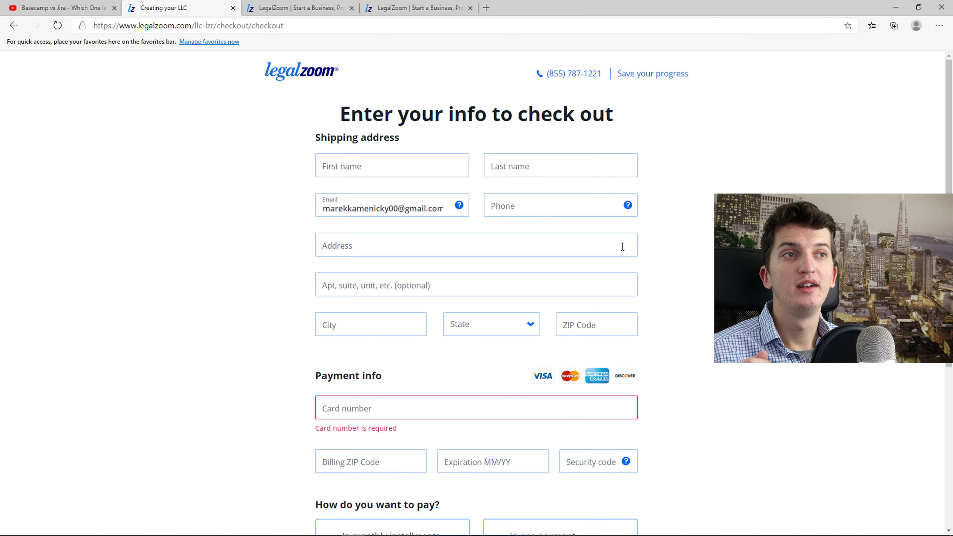
scroll(619, 244, "down", 2)
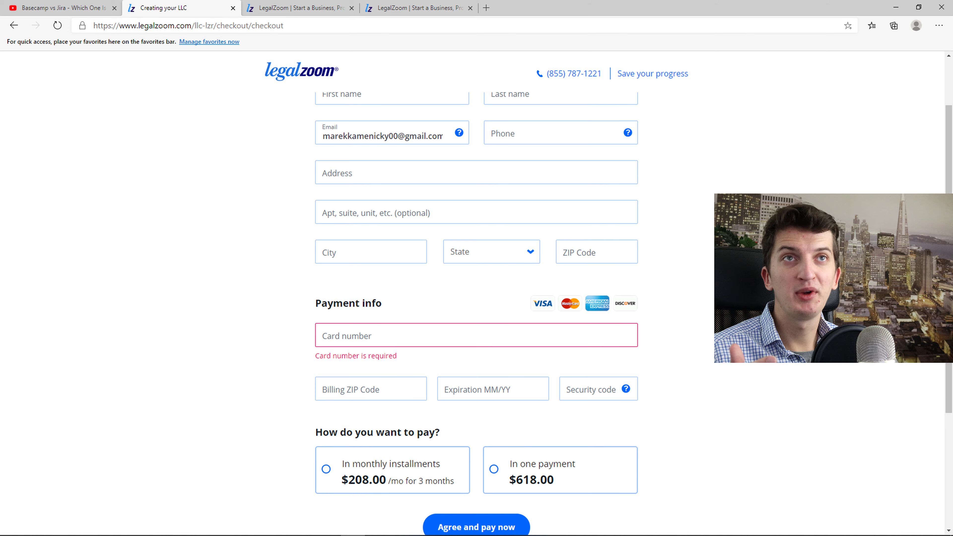
scroll(619, 245, "up", 2)
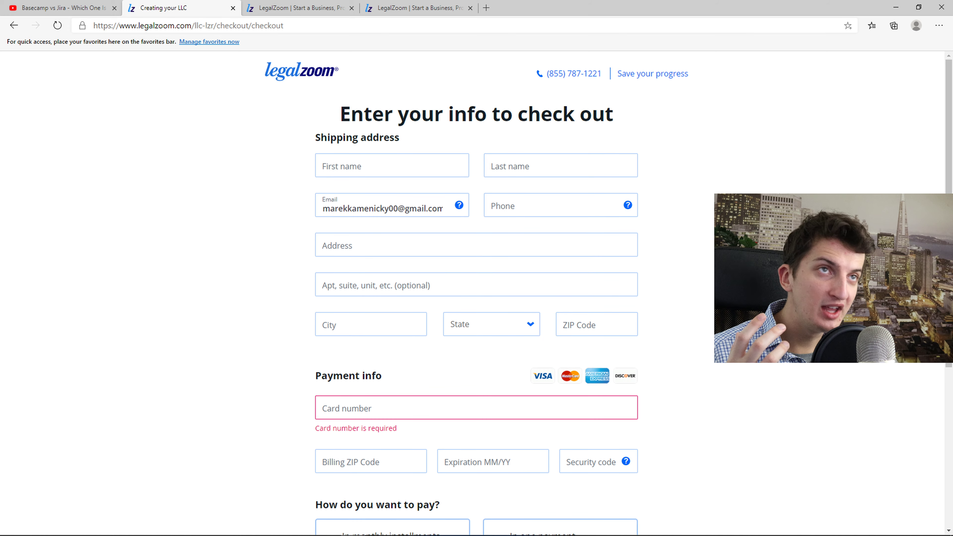